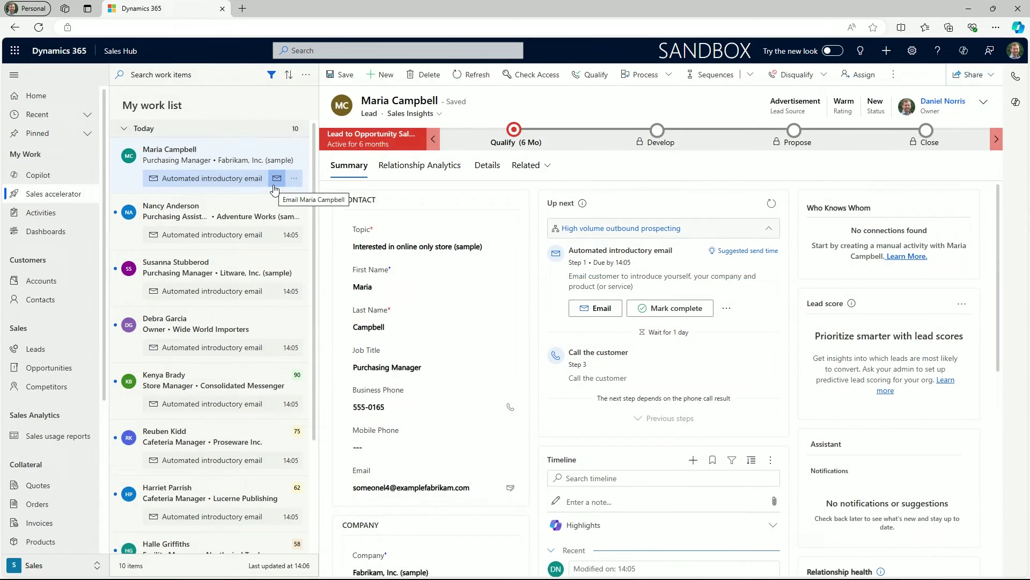
- Send the Fabrikam lead the 'Got problems? We've got solutions.' introductory email from the work list
click(276, 180)
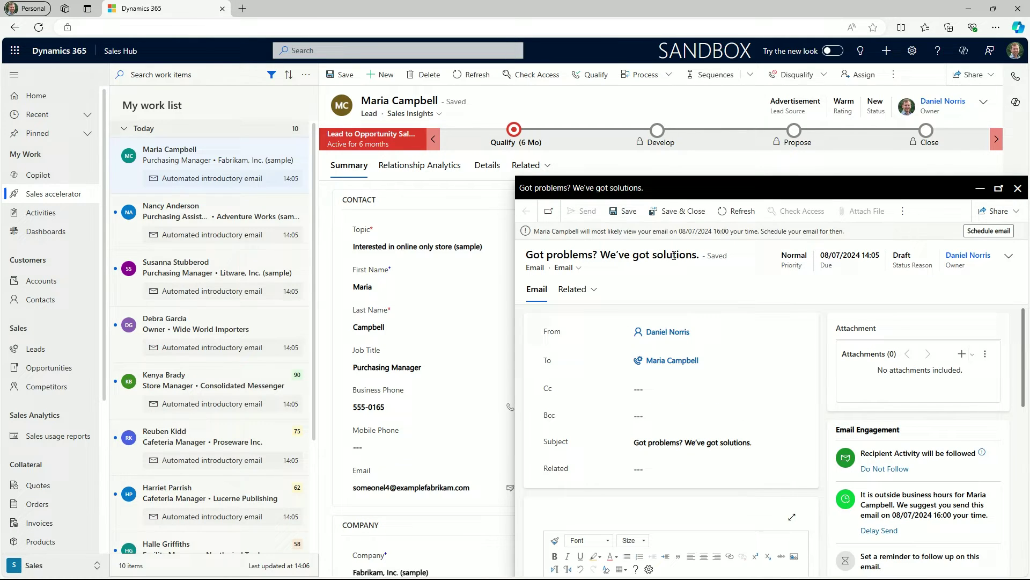
scroll(701, 483, down, 2)
scroll(700, 471, down, 2)
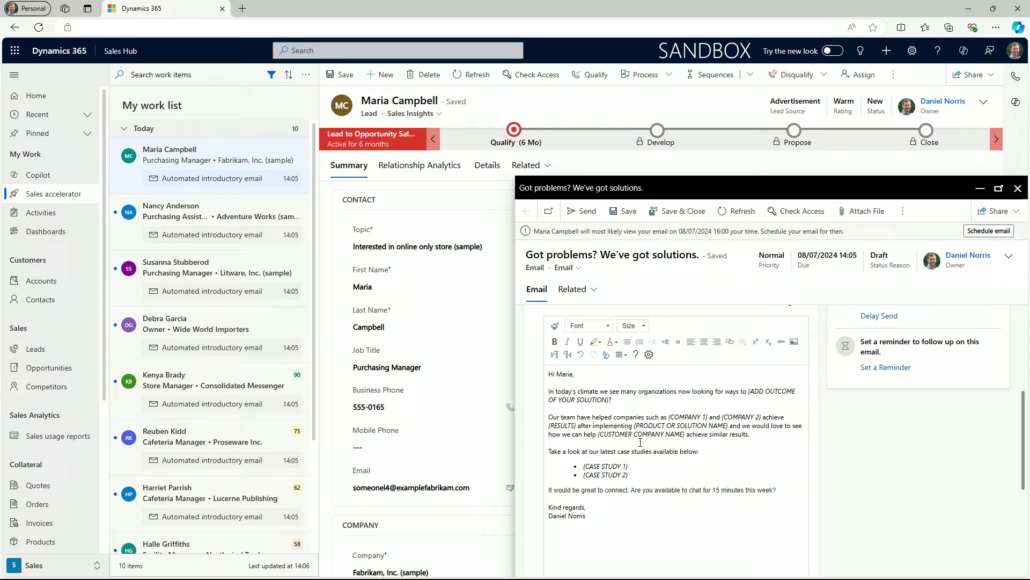
click(589, 213)
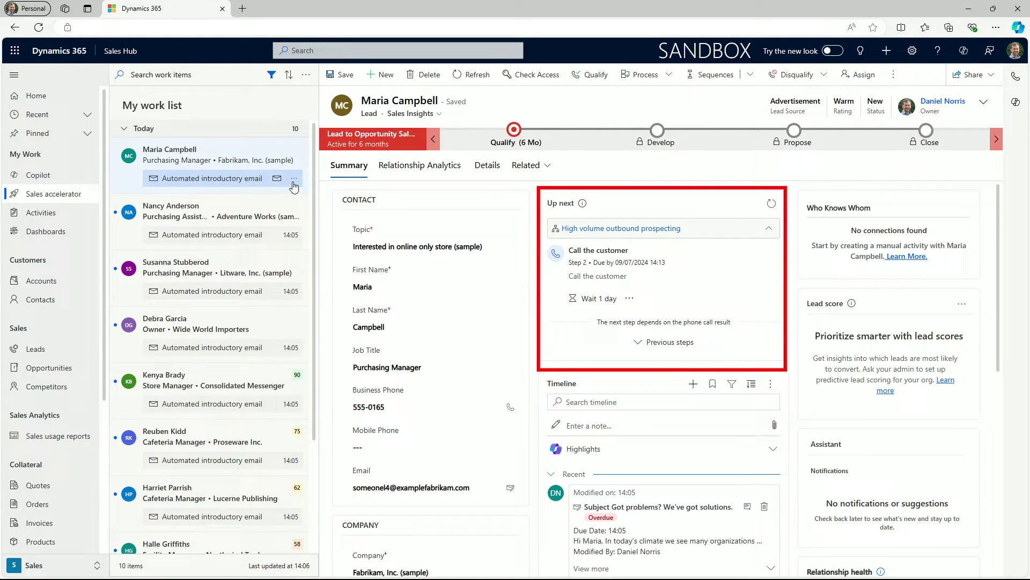
- Mark the Fabrikam email work item complete, then check the Up next step's actions
click(294, 178)
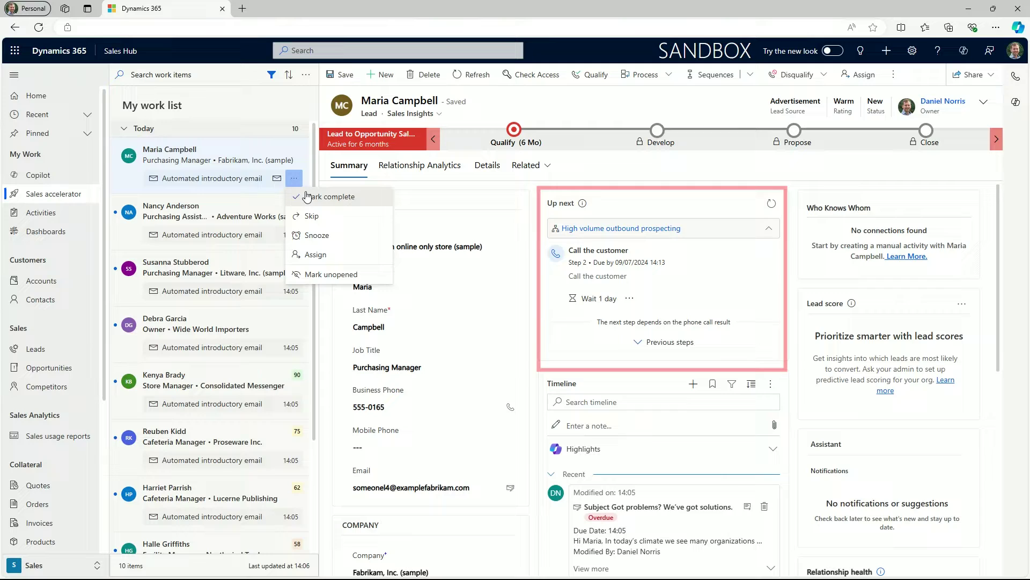
click(307, 197)
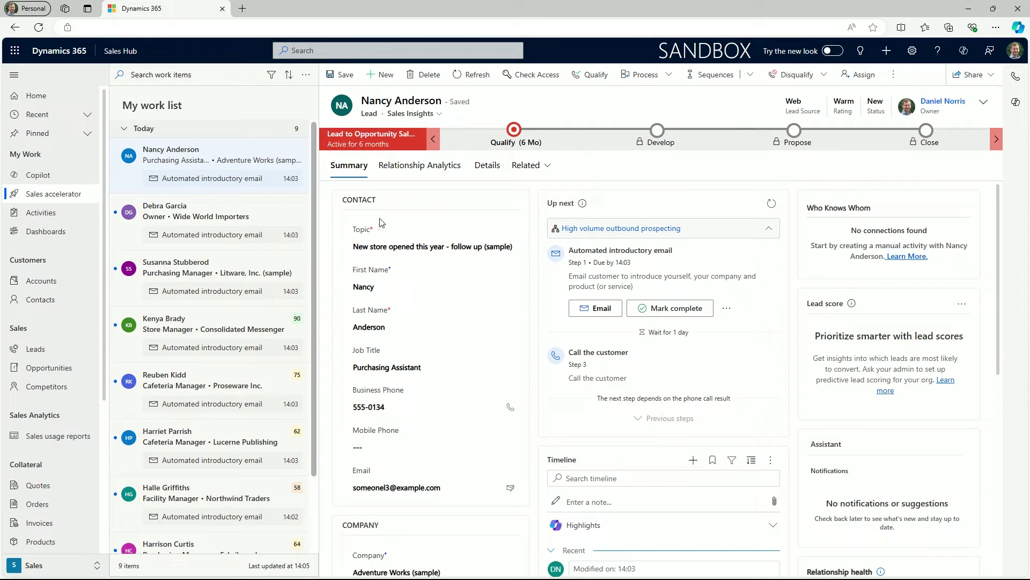
click(725, 310)
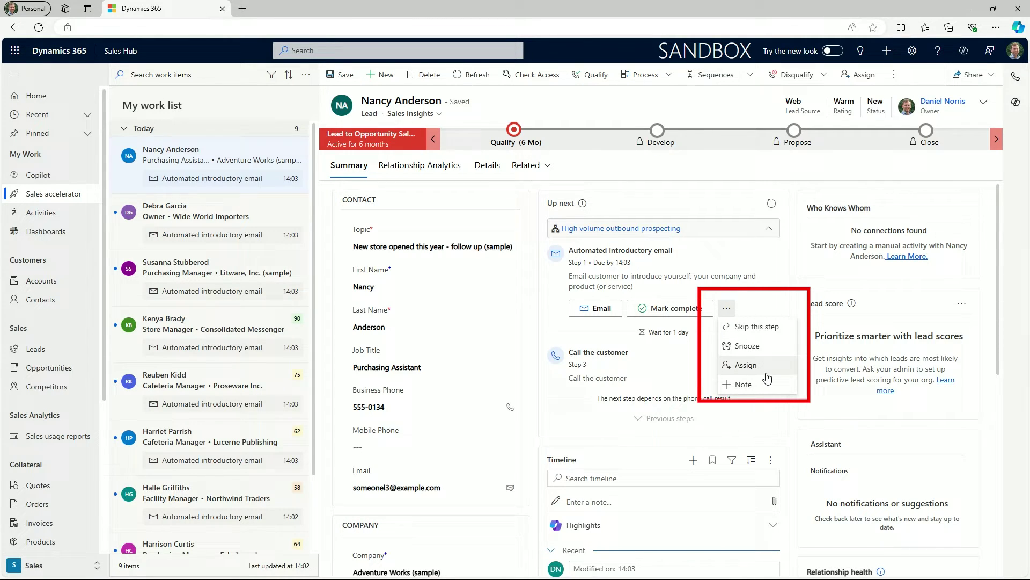
click(764, 293)
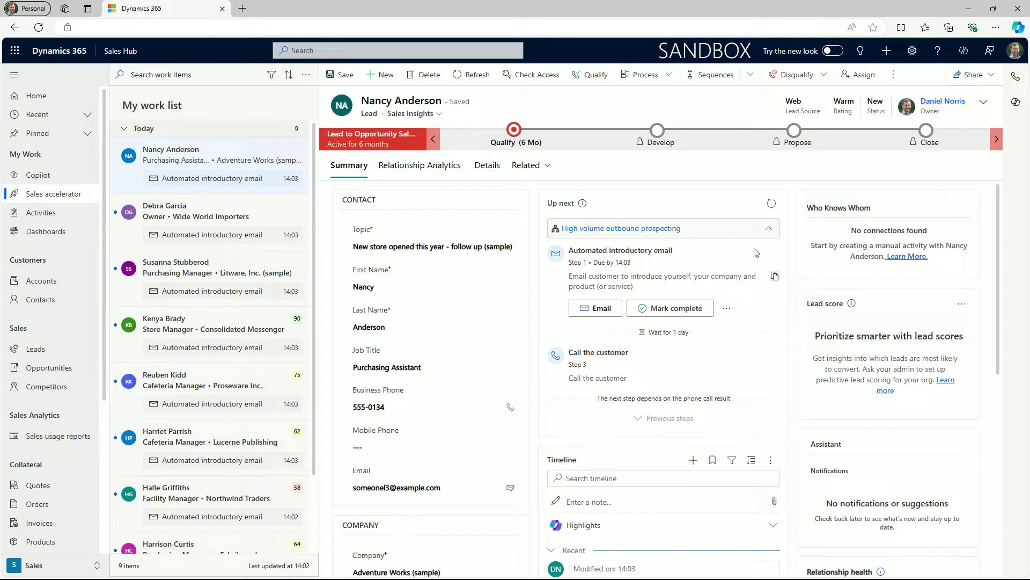
click(628, 229)
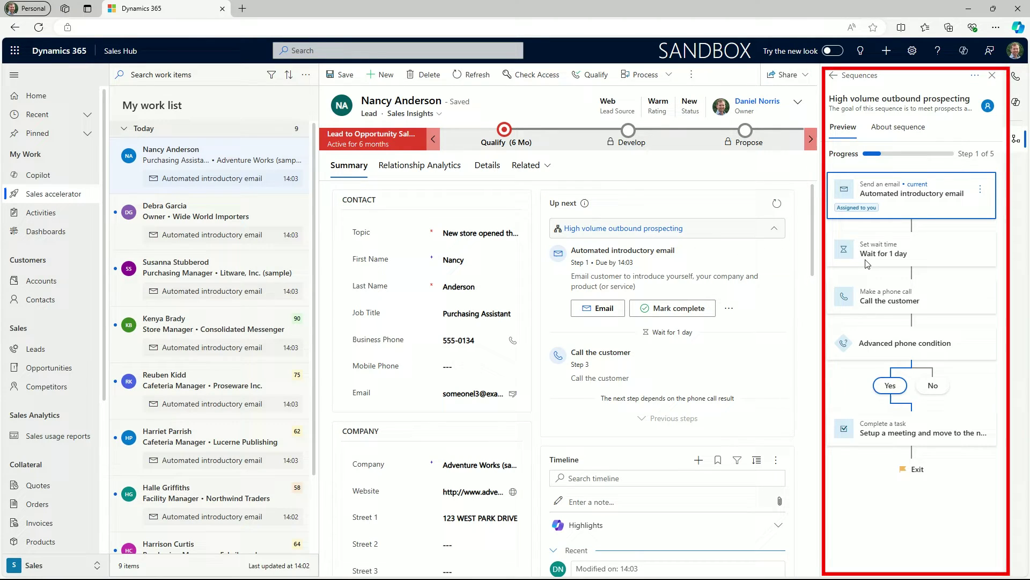
click(934, 384)
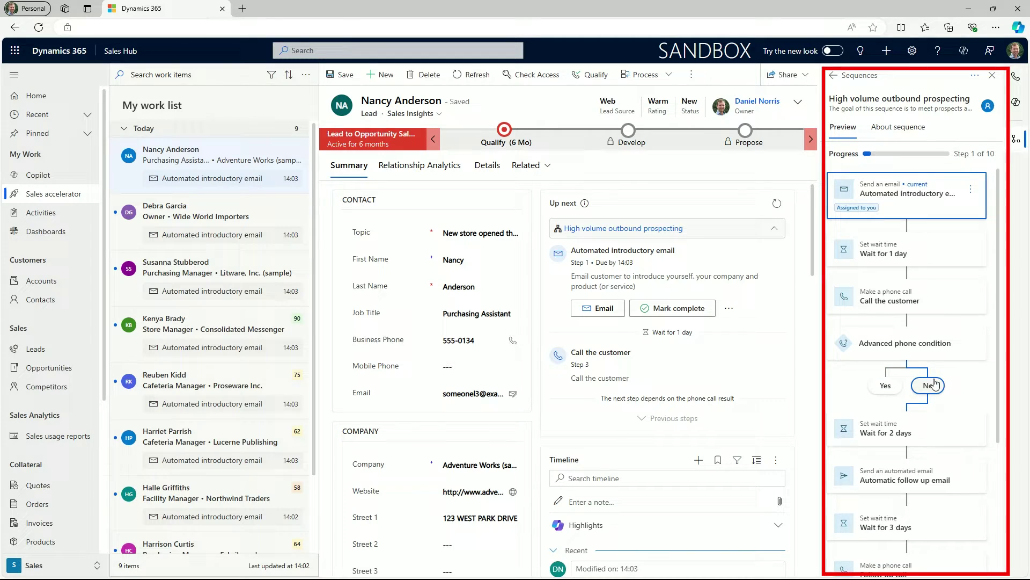
scroll(935, 383, down, 2)
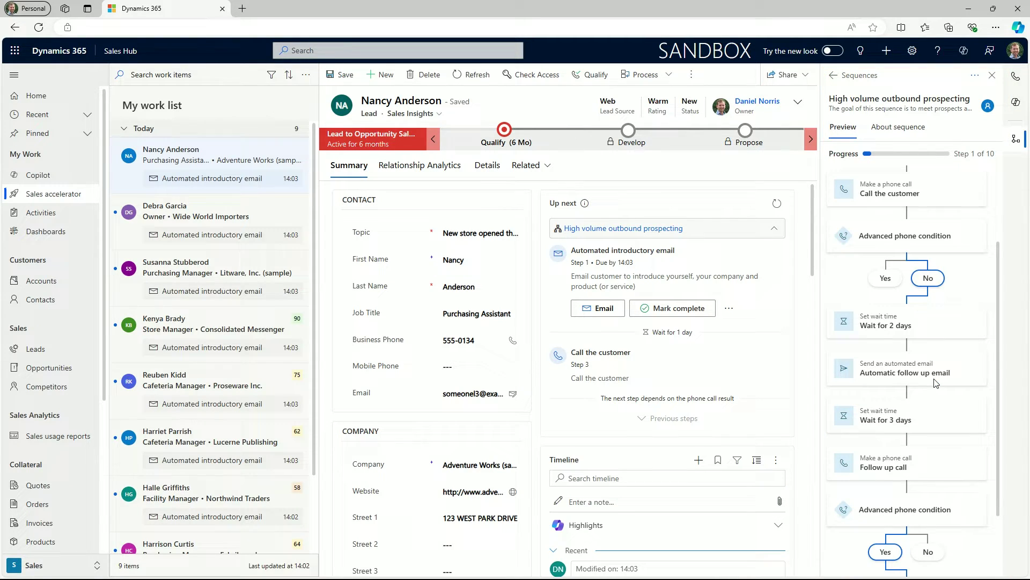
scroll(936, 383, down, 1)
scroll(936, 382, down, 1)
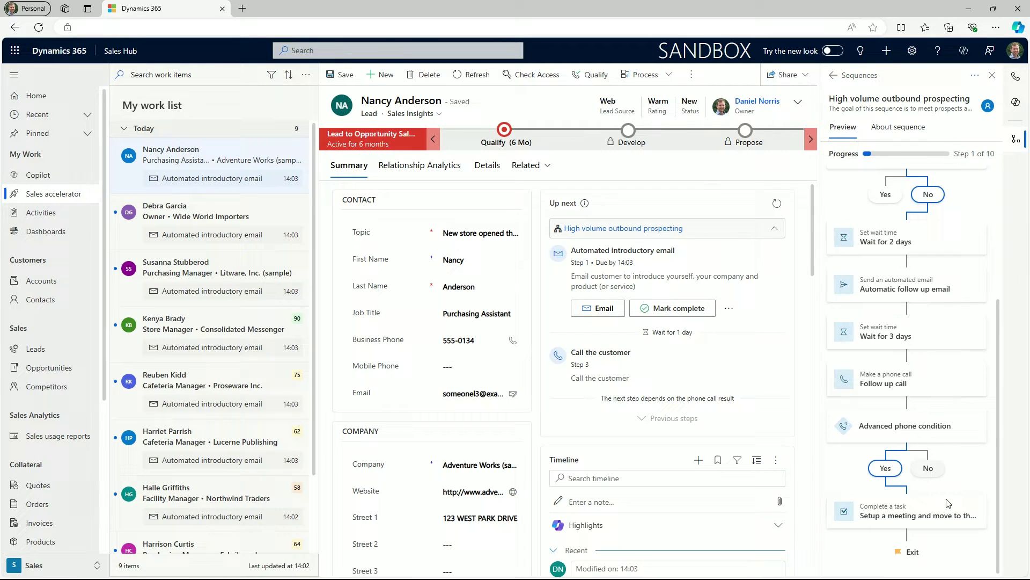
scroll(923, 322, up, 4)
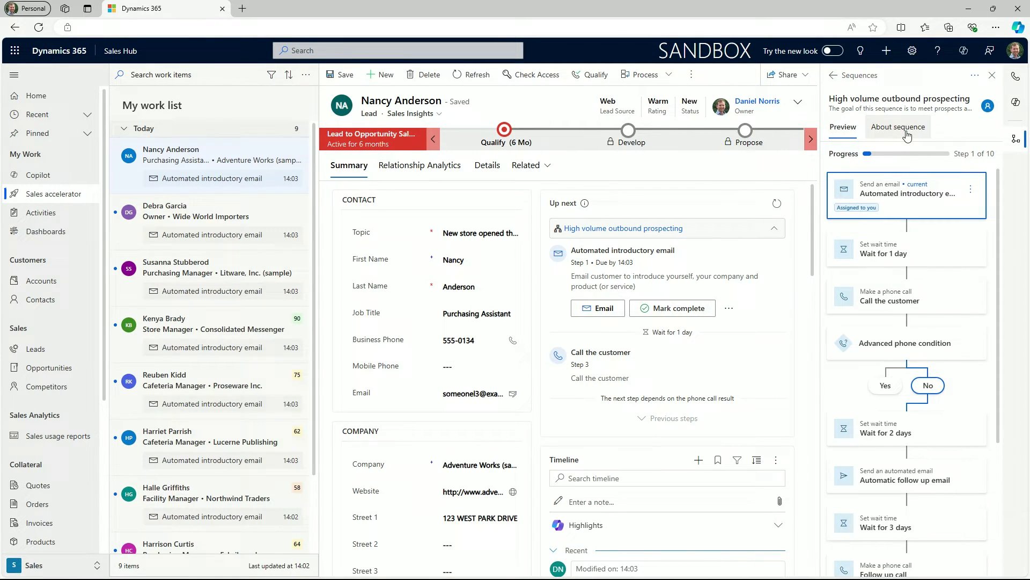
click(907, 135)
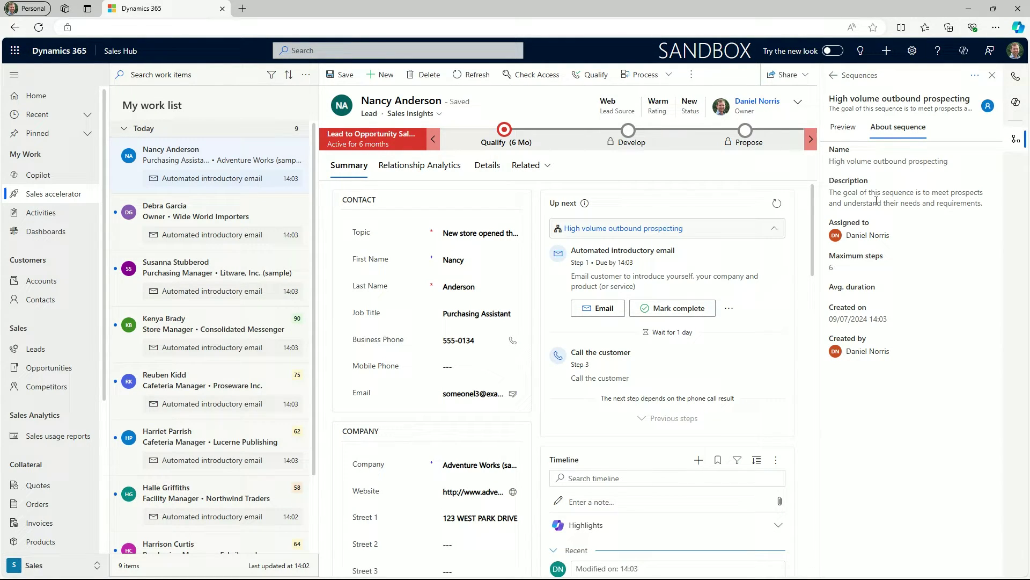
click(1016, 141)
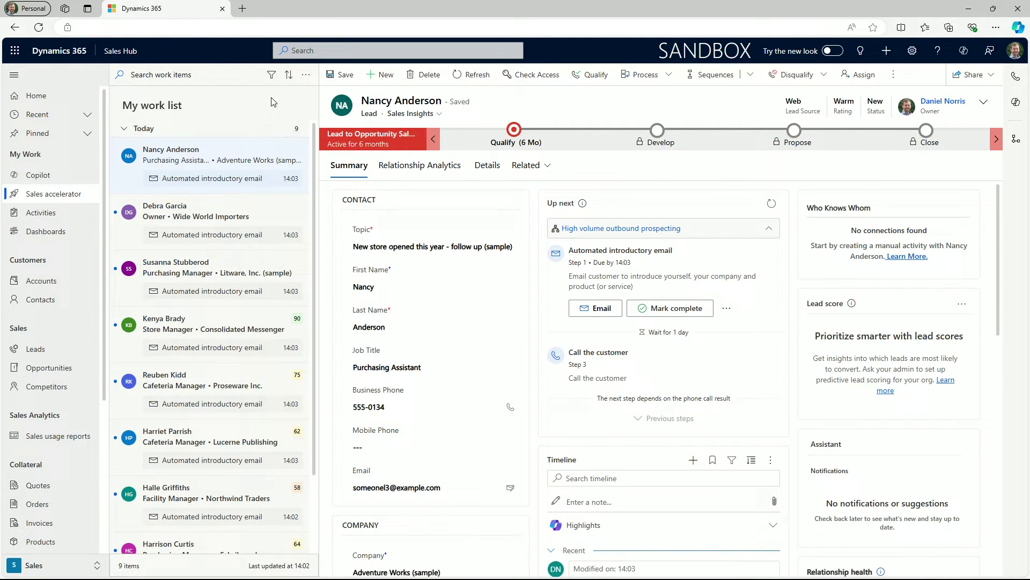
- Try the Today and From tomorrow due-date filters on the work list, then remove them
click(272, 76)
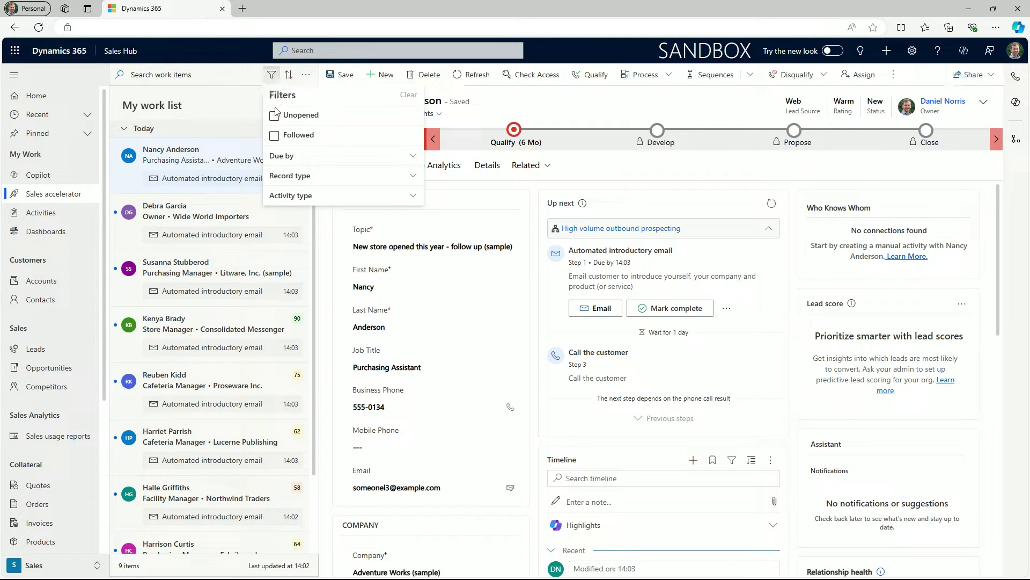
click(300, 161)
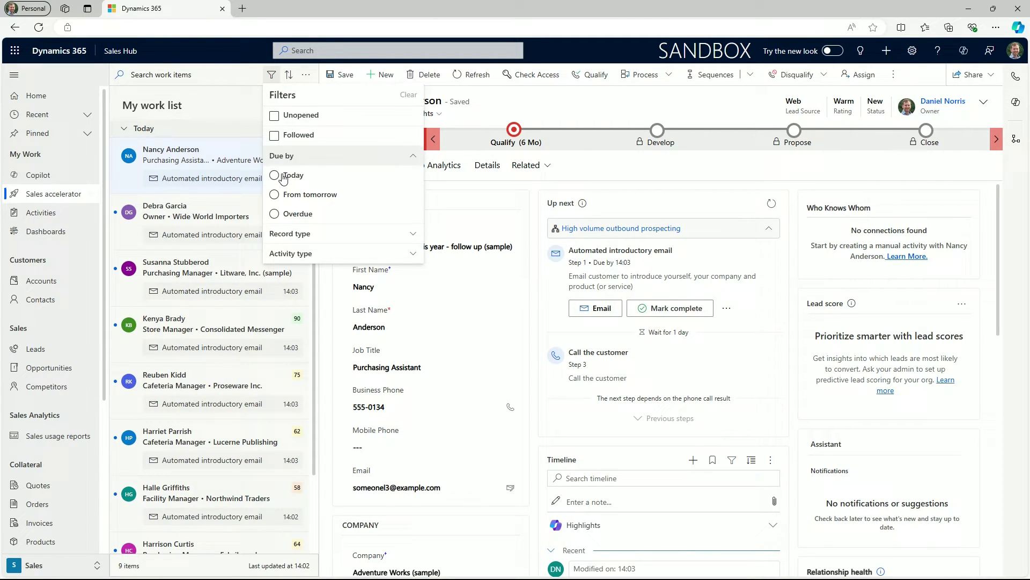
click(279, 176)
click(278, 217)
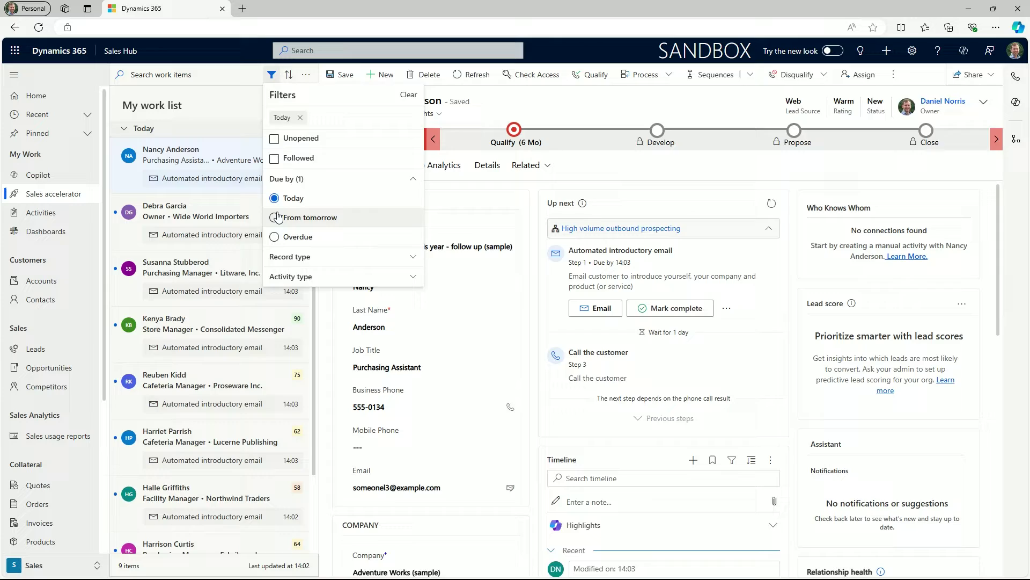
click(271, 76)
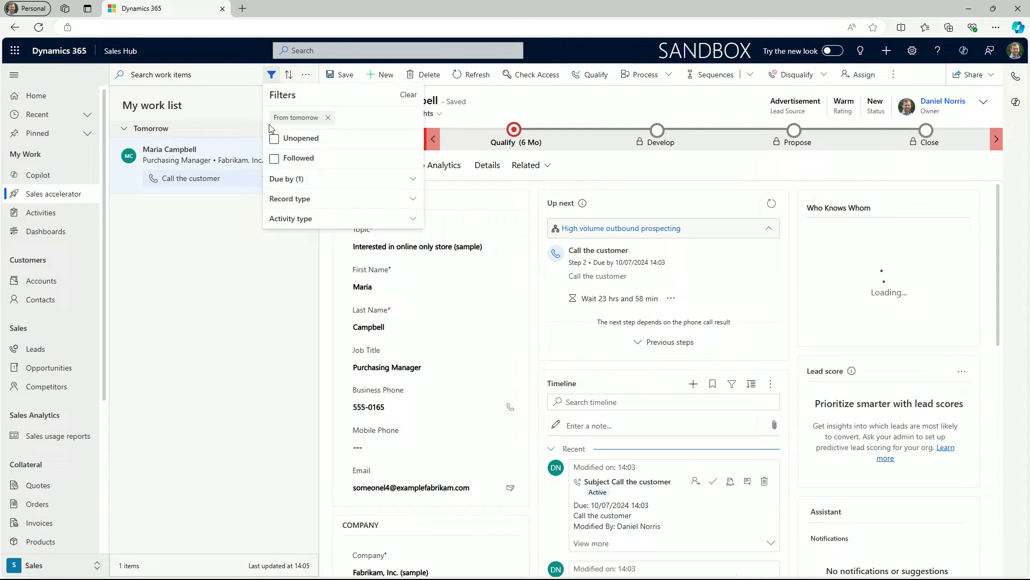
click(297, 137)
click(328, 117)
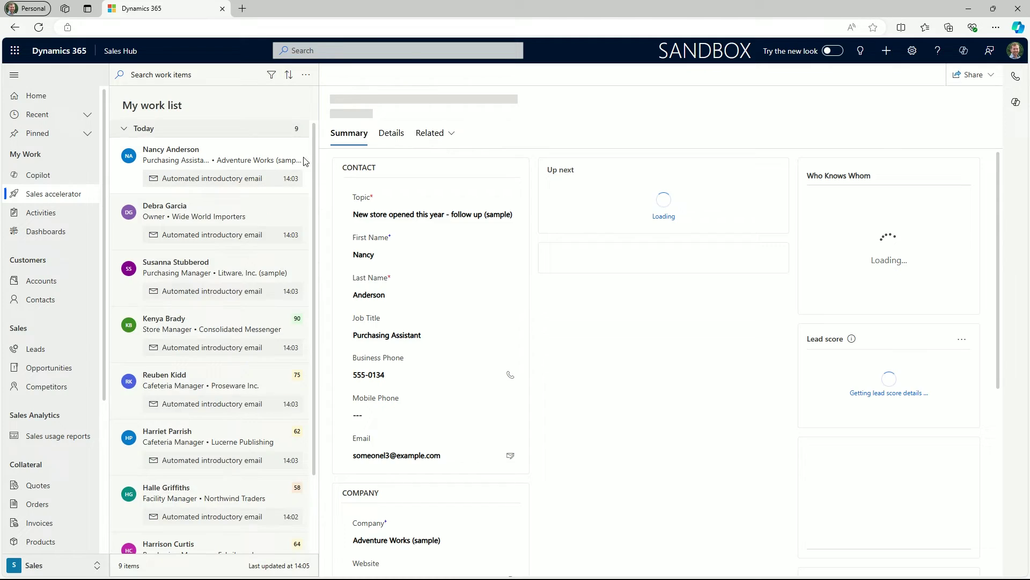
- Filter the work list to Leads and Opportunities with Task and Email activities
click(271, 75)
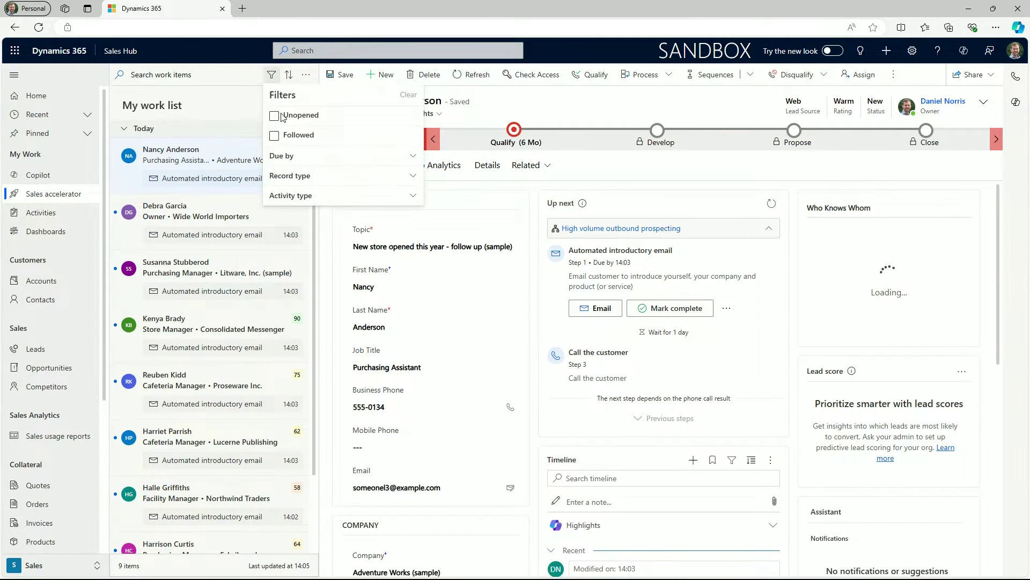
click(369, 179)
click(315, 195)
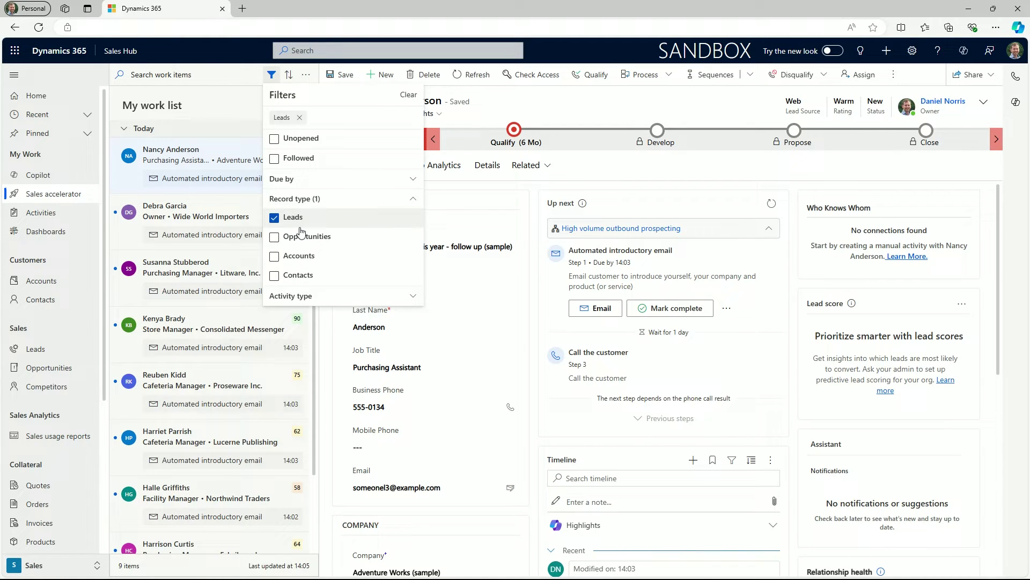
click(301, 236)
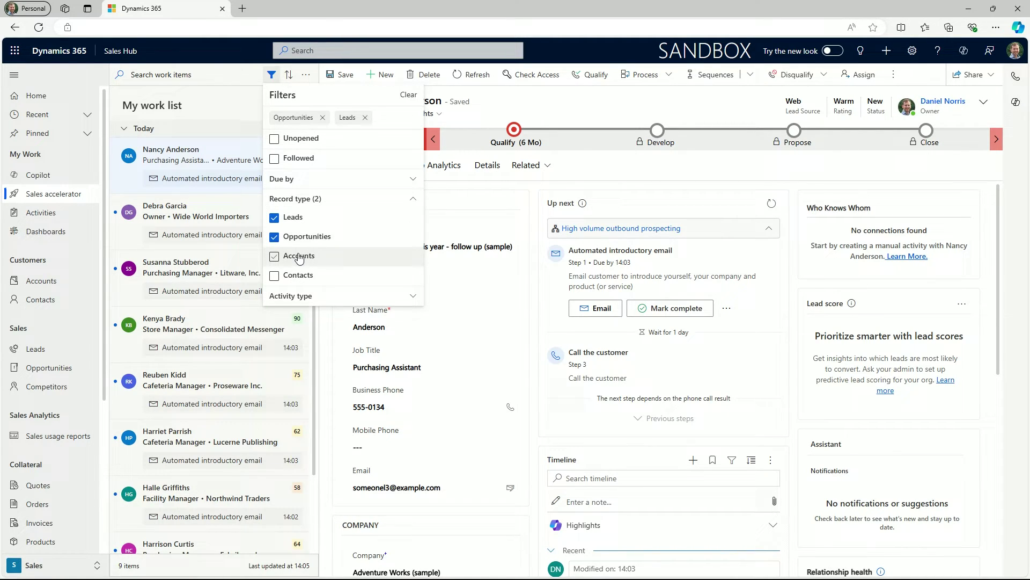
click(304, 295)
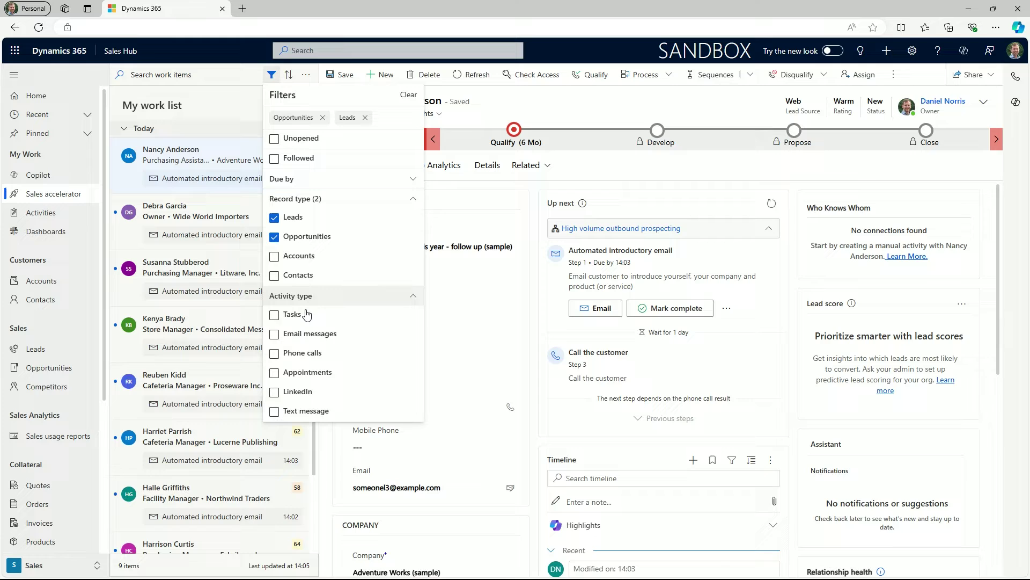
click(298, 315)
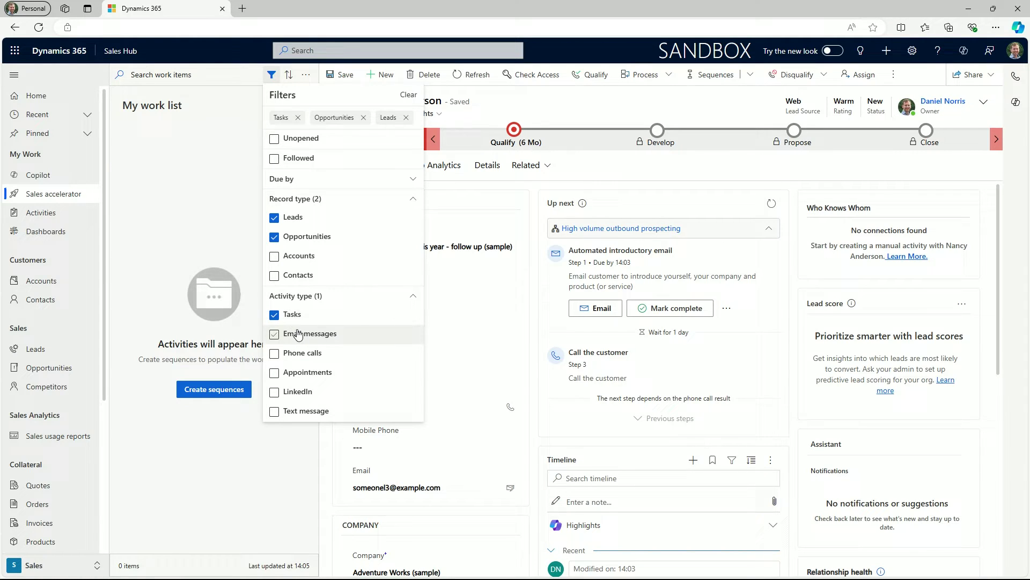
click(298, 334)
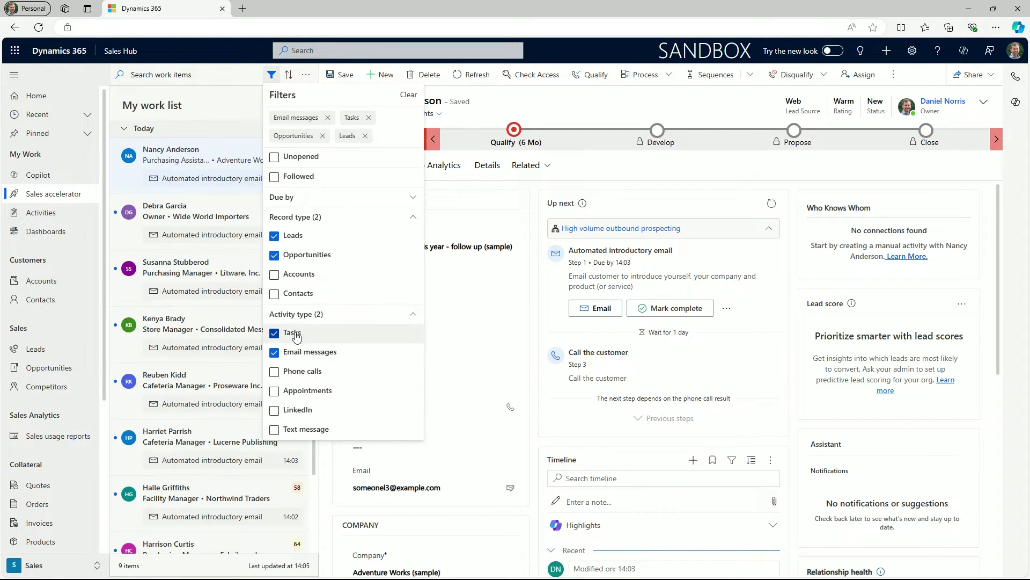
- Clear all work list filters and sort the items by score, highest on top
click(409, 95)
click(288, 75)
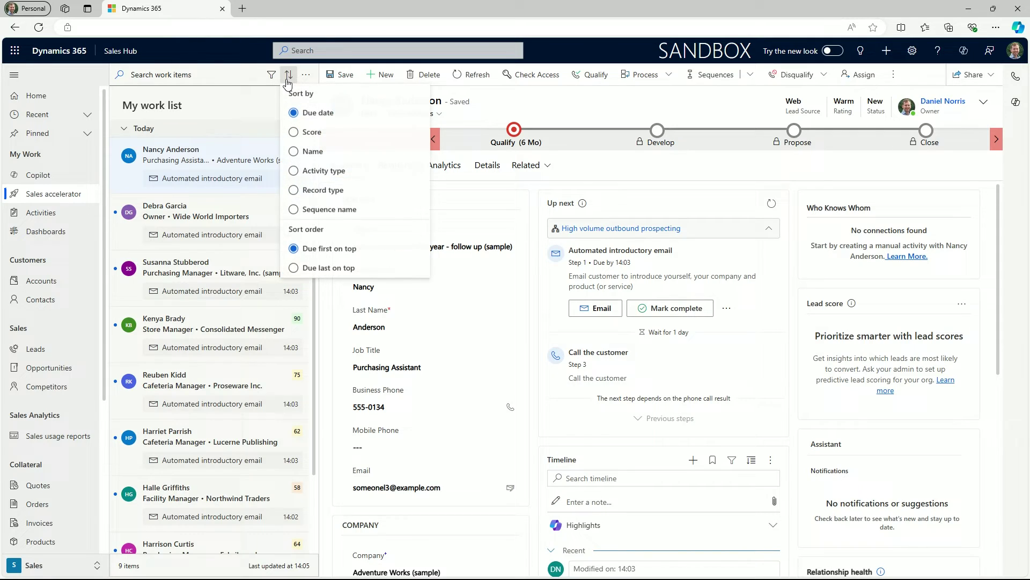
click(294, 133)
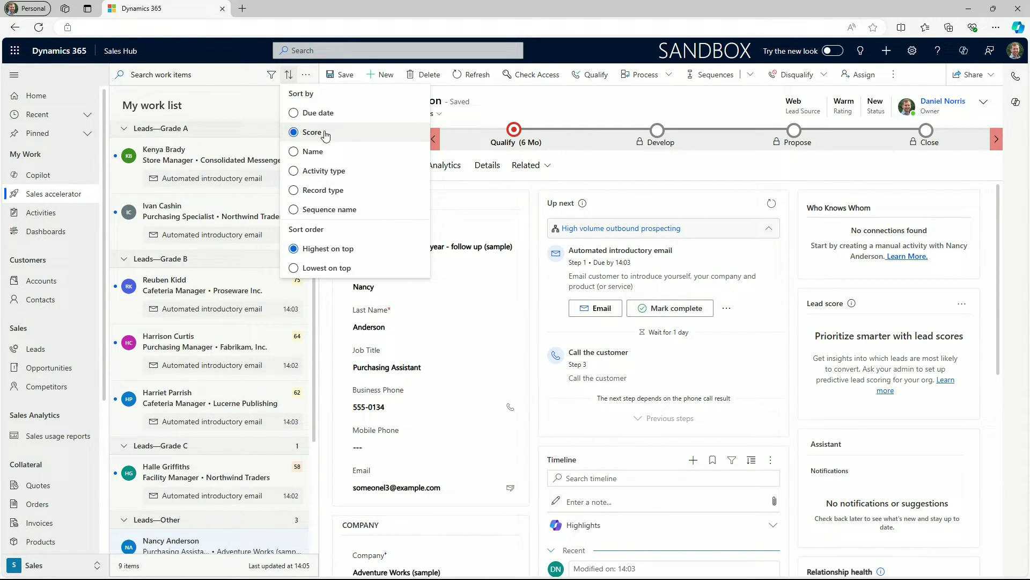
- Create a sequence from the High volume outbound prospecting template, named 'High volume outbound prospecting'
click(524, 102)
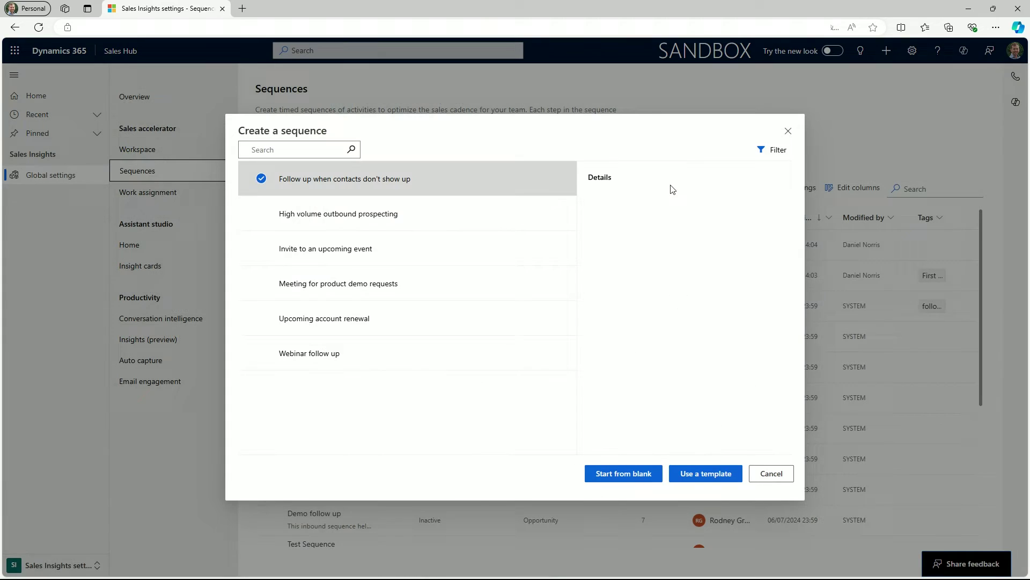
click(460, 212)
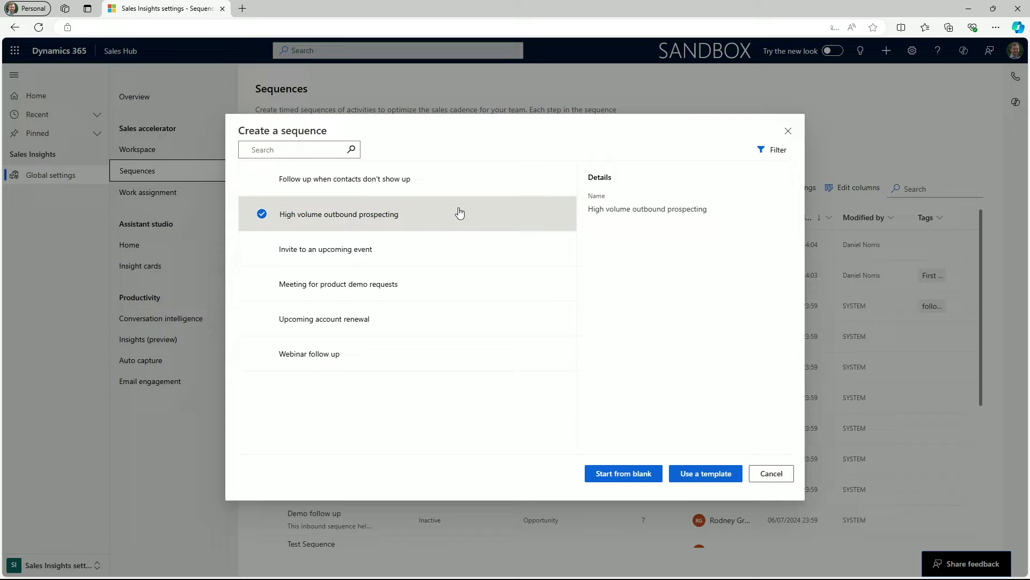
click(698, 477)
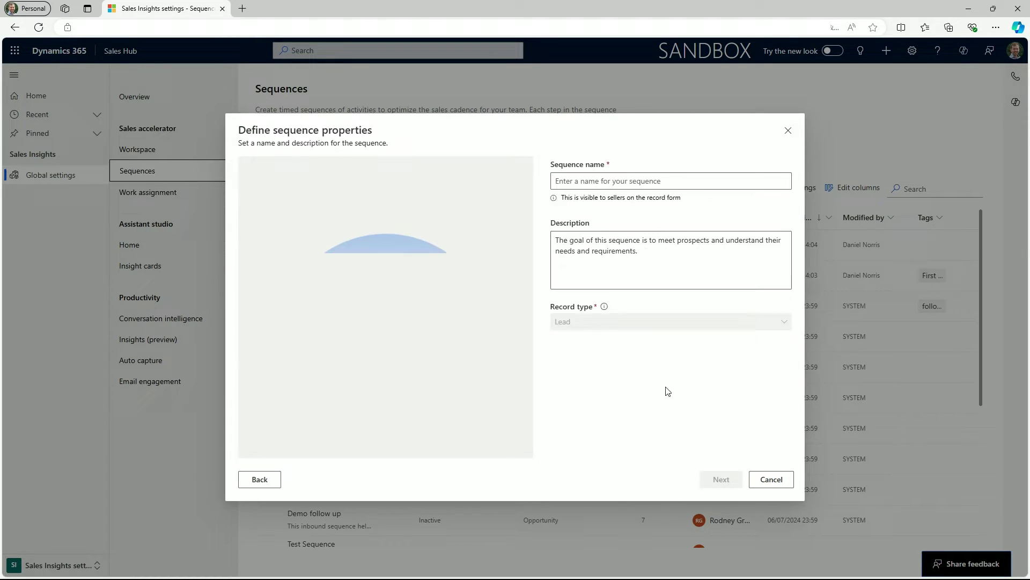
click(610, 184)
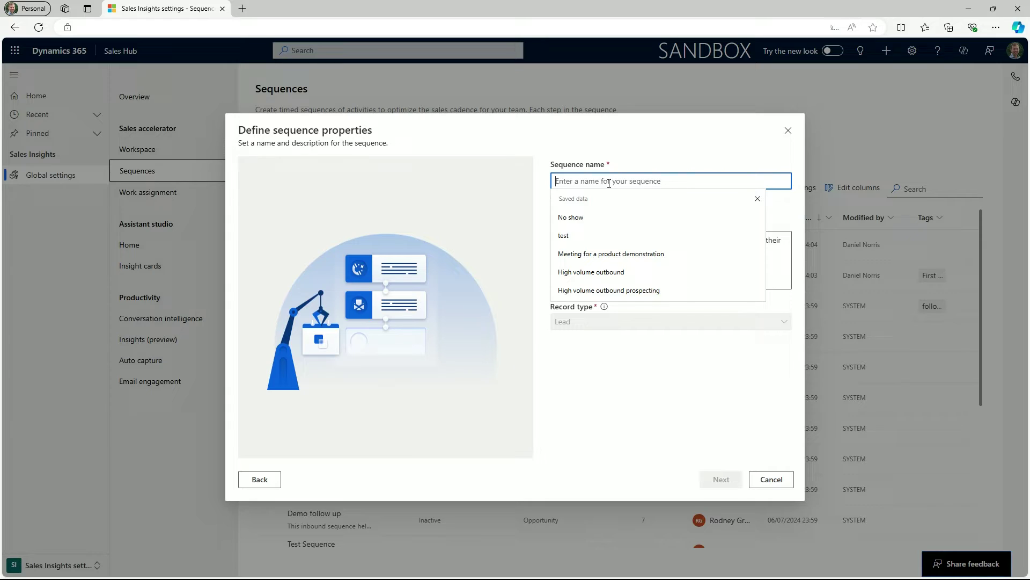
text(High)
key(Down)
key(Down)
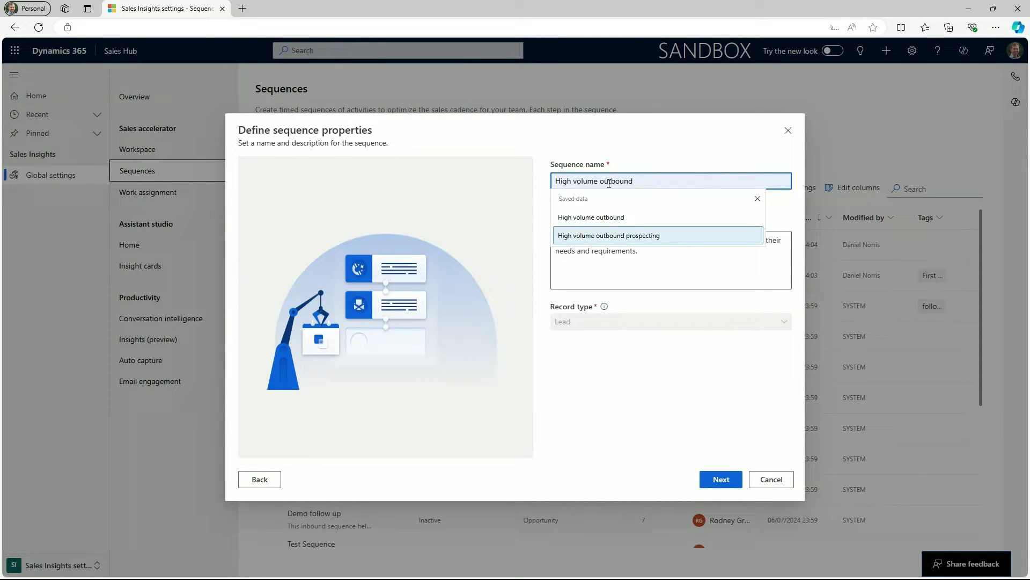
key(Return)
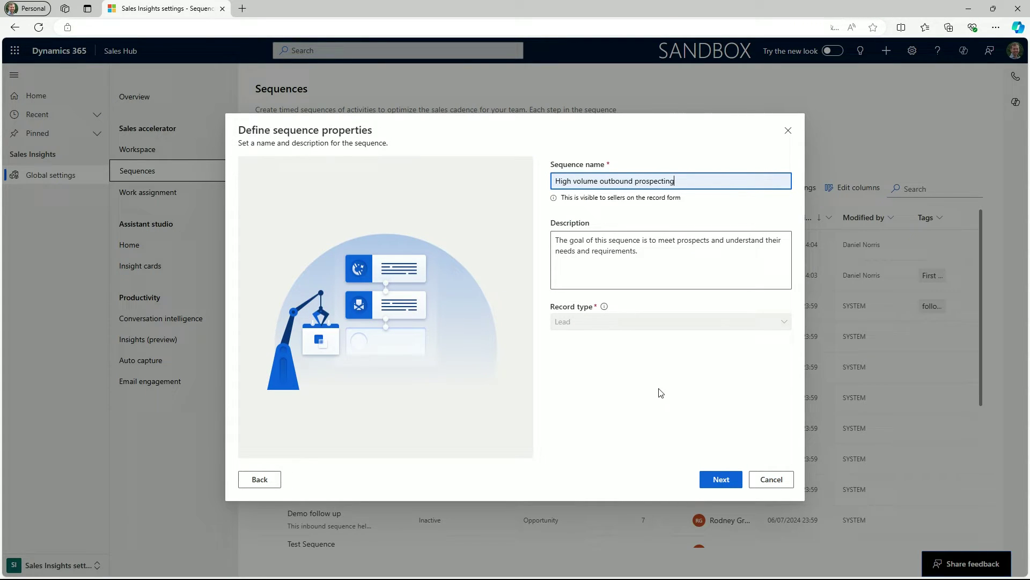
click(711, 487)
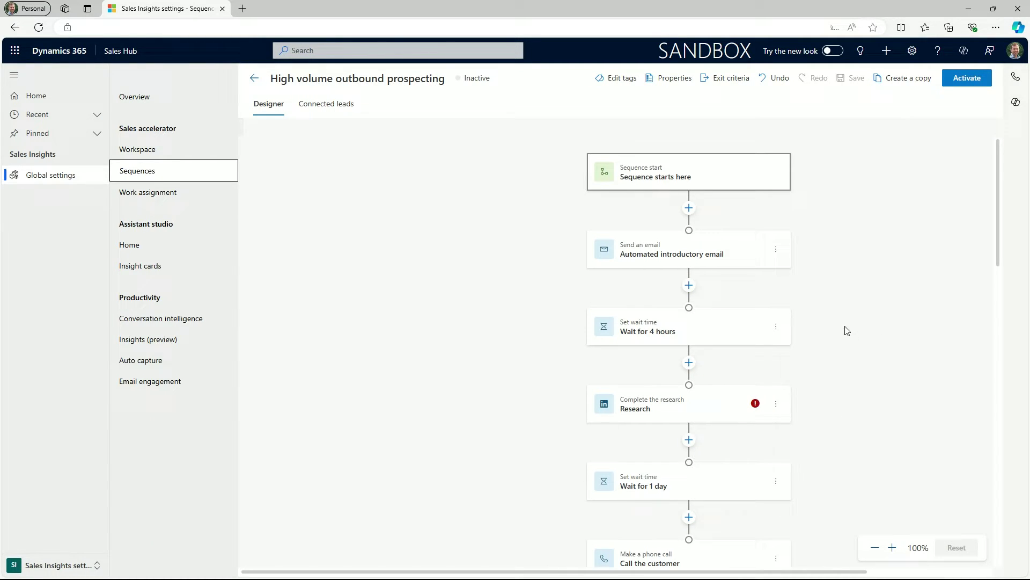
- Inspect the introductory email, Wait for 4 hours and Research step details in the designer
click(776, 250)
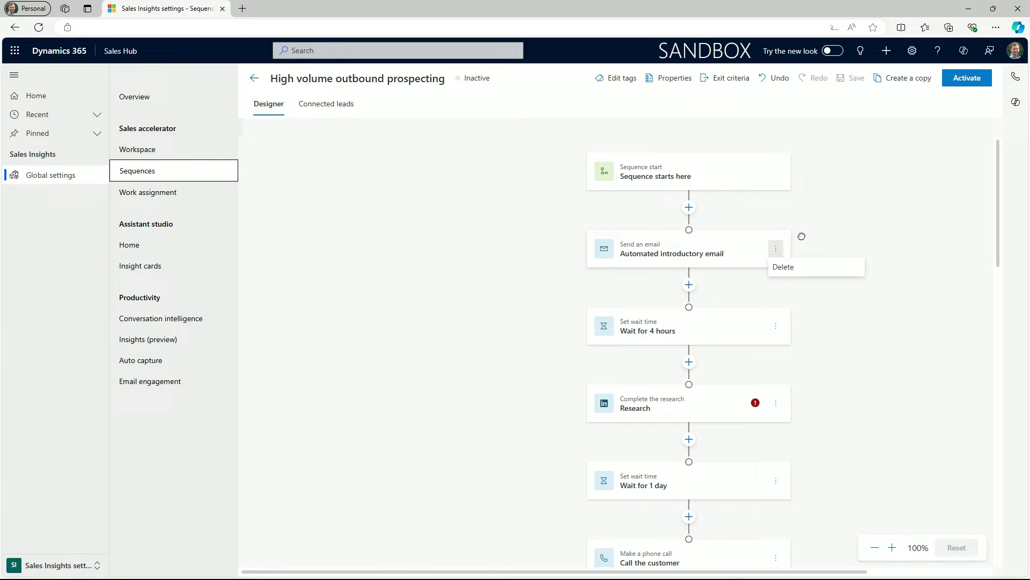
click(746, 247)
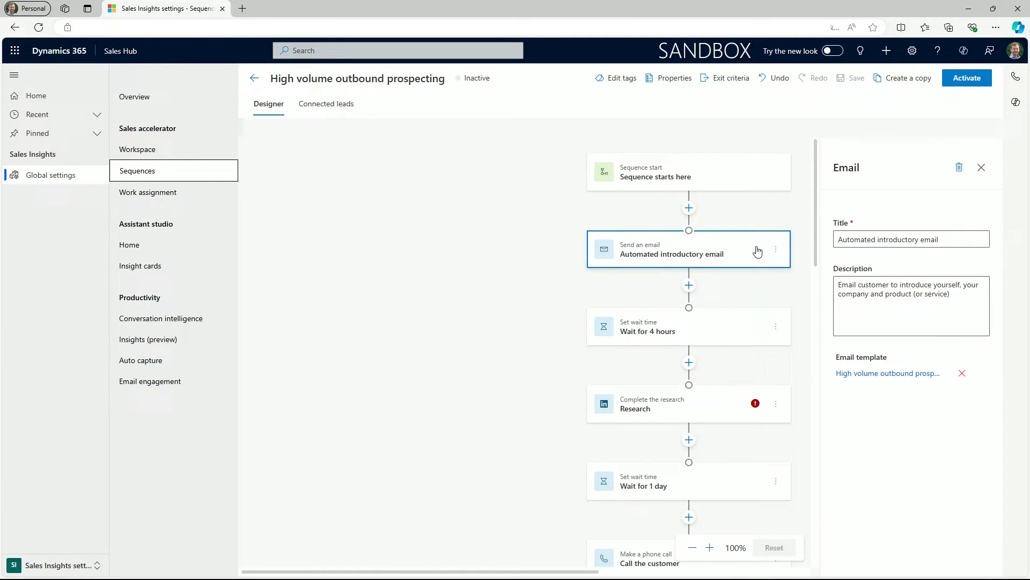
click(720, 330)
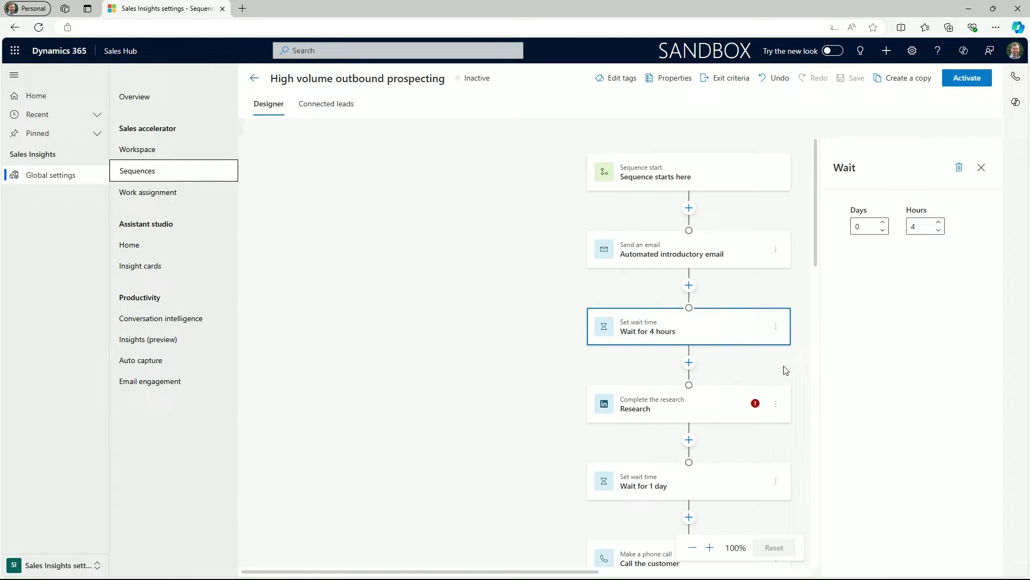
click(783, 387)
scroll(779, 359, down, 5)
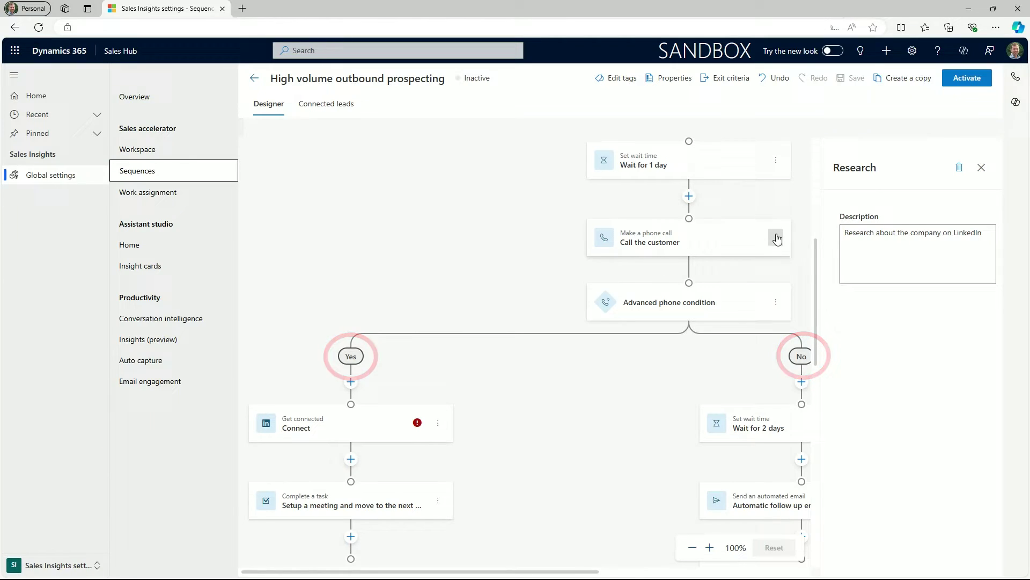
- Add a Field value condition under Yes testing (Deprecated) Lead Grade equals Grade A
click(737, 240)
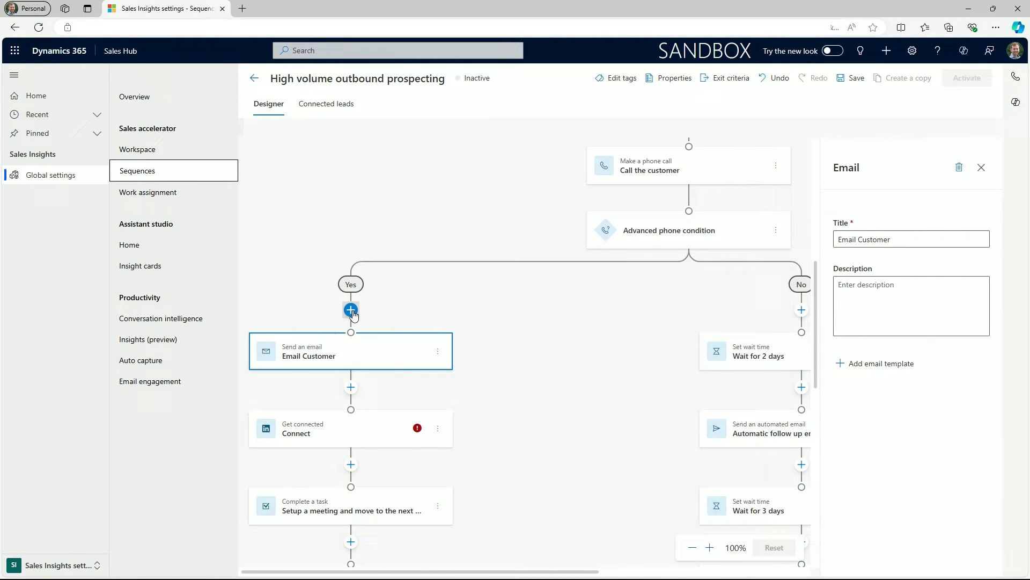
click(350, 306)
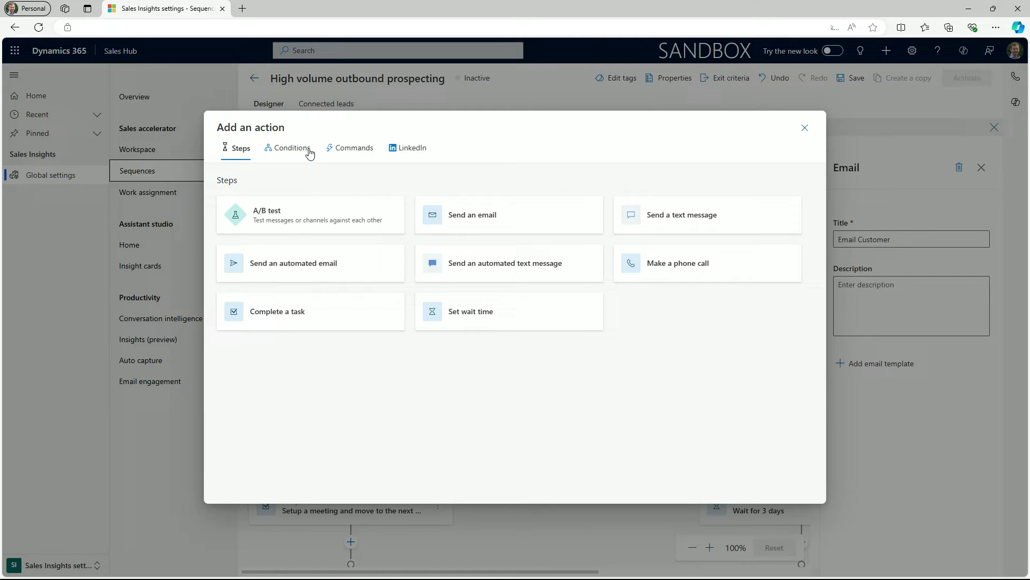
click(310, 152)
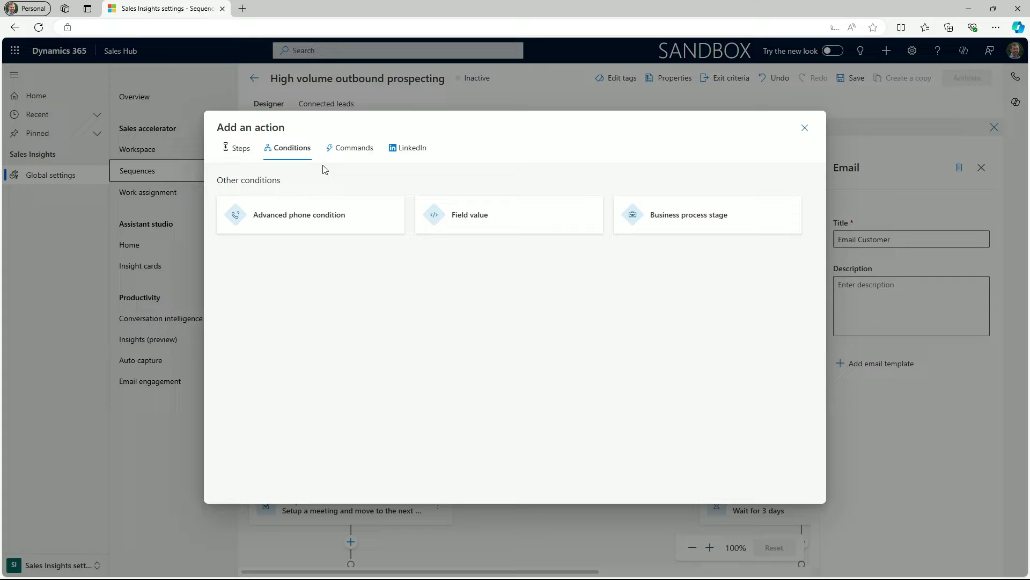
click(459, 215)
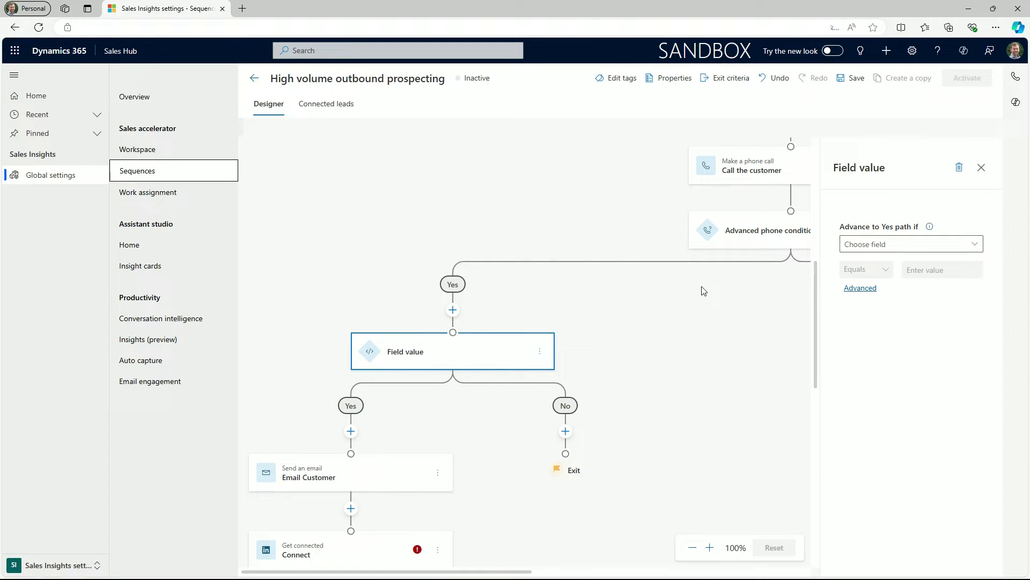
click(974, 247)
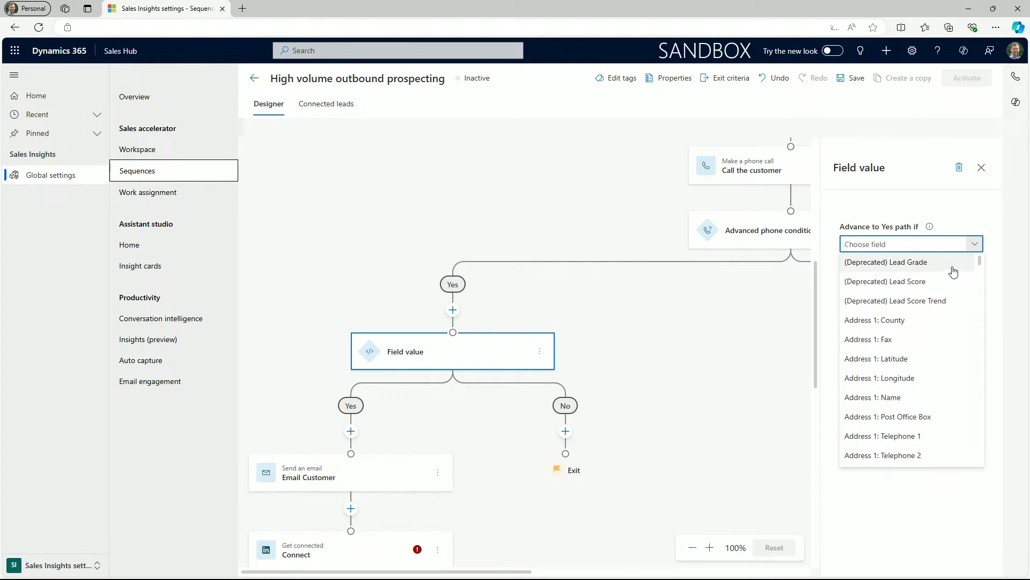
click(953, 266)
click(940, 274)
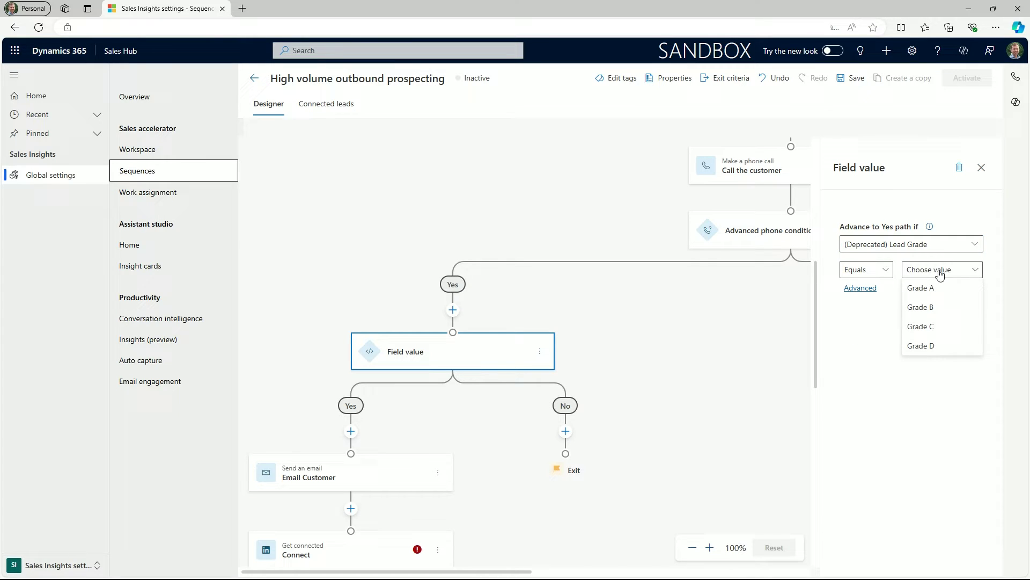
click(945, 285)
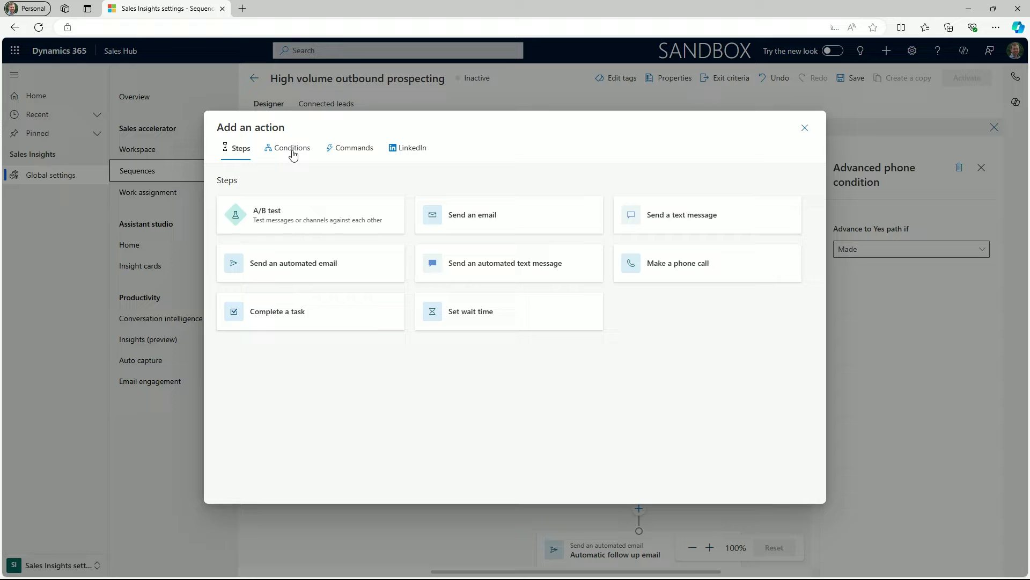
- Add a Field value condition on the No branch testing Budget equals May Buy
click(291, 150)
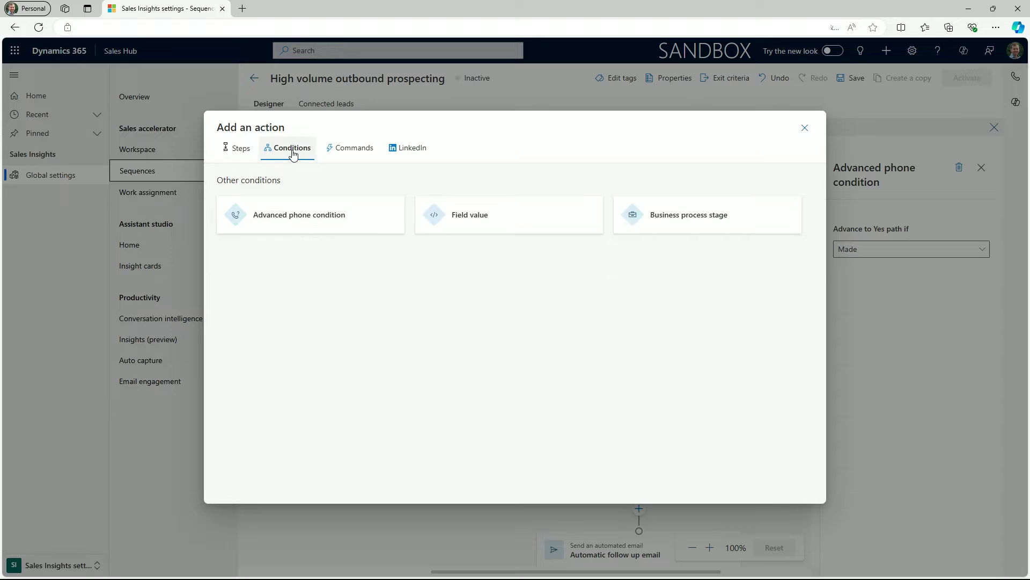
click(470, 231)
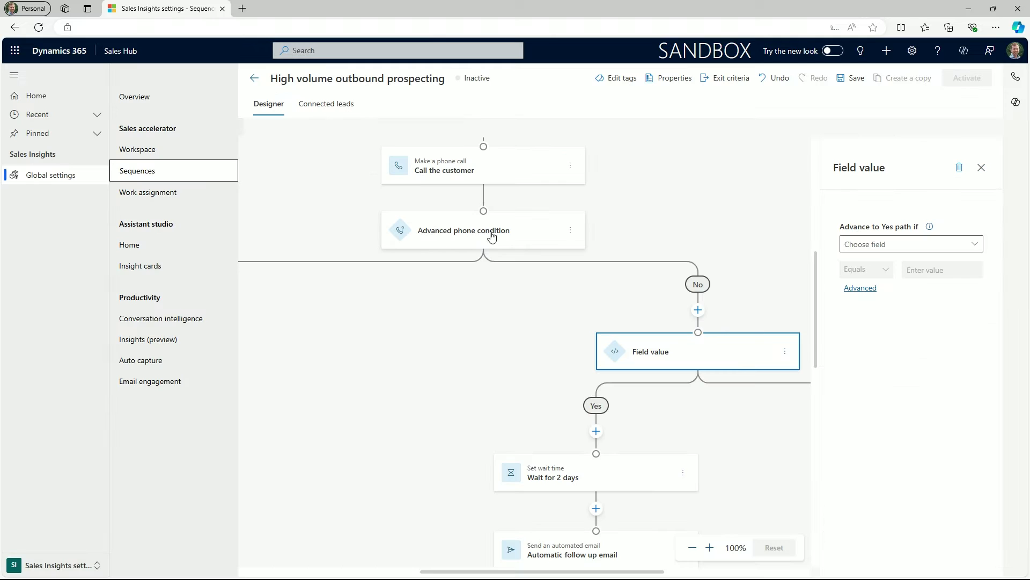
click(975, 244)
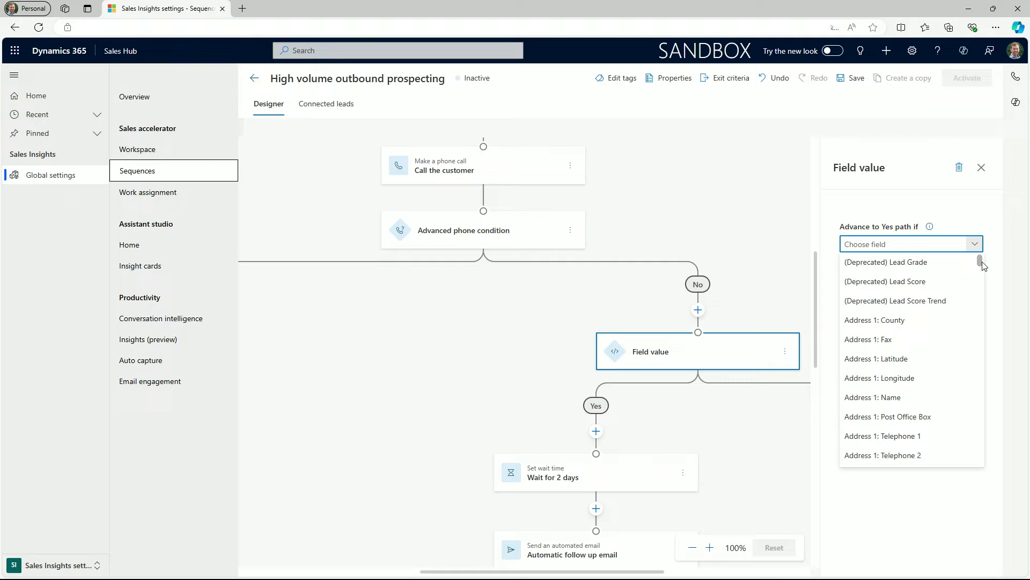
drag(980, 262, 986, 296)
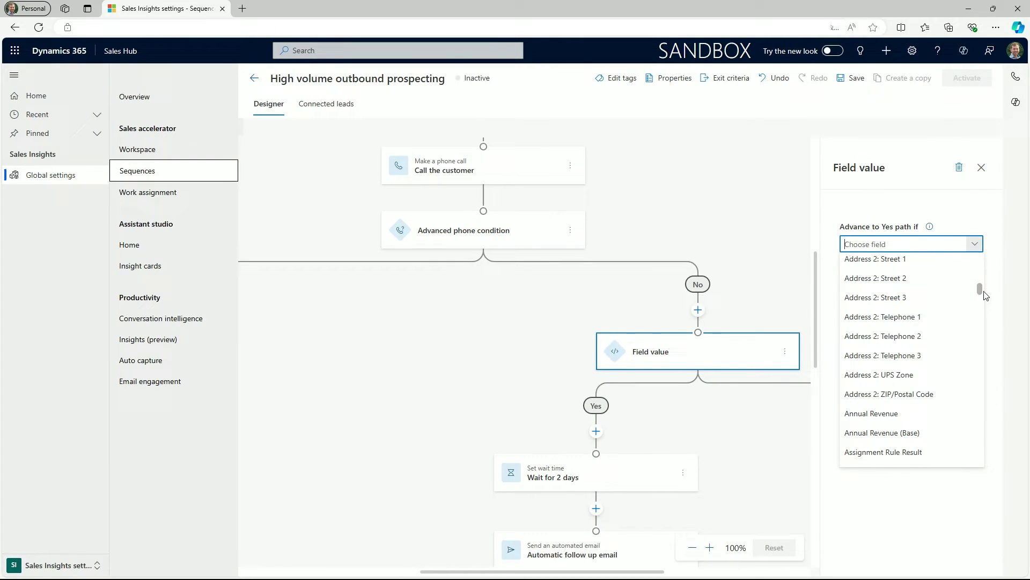
drag(981, 294, 983, 302)
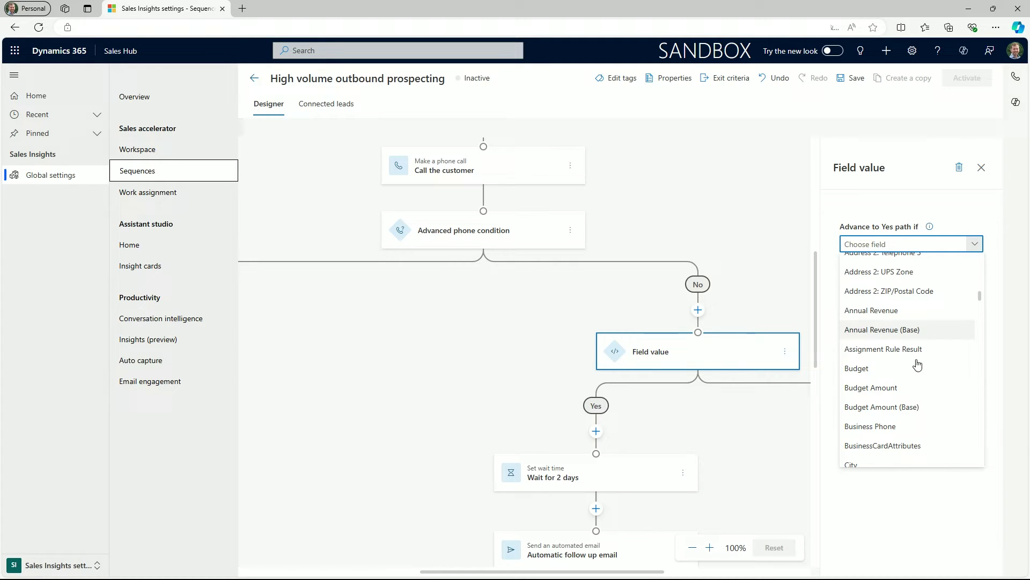
click(900, 369)
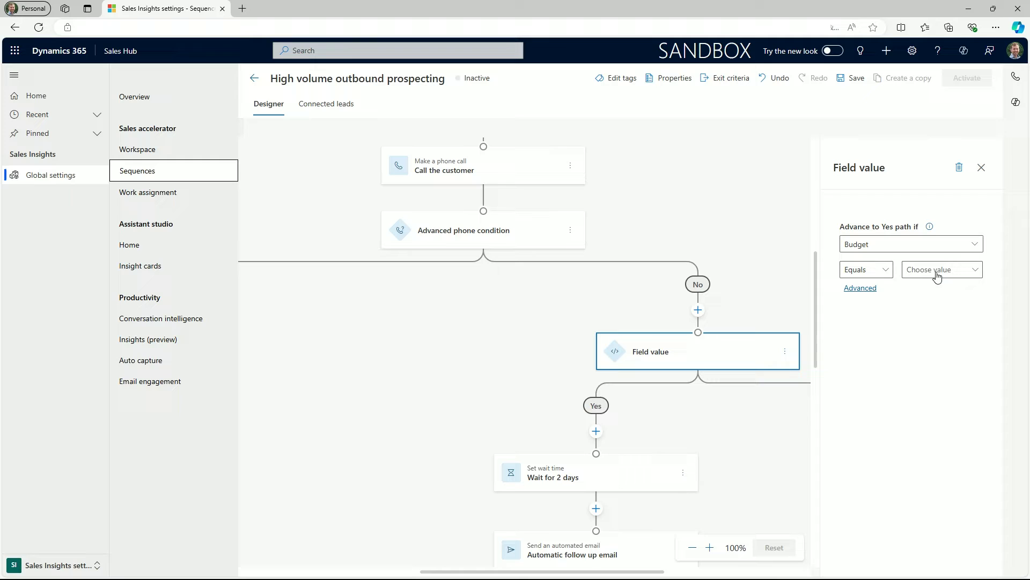
click(936, 273)
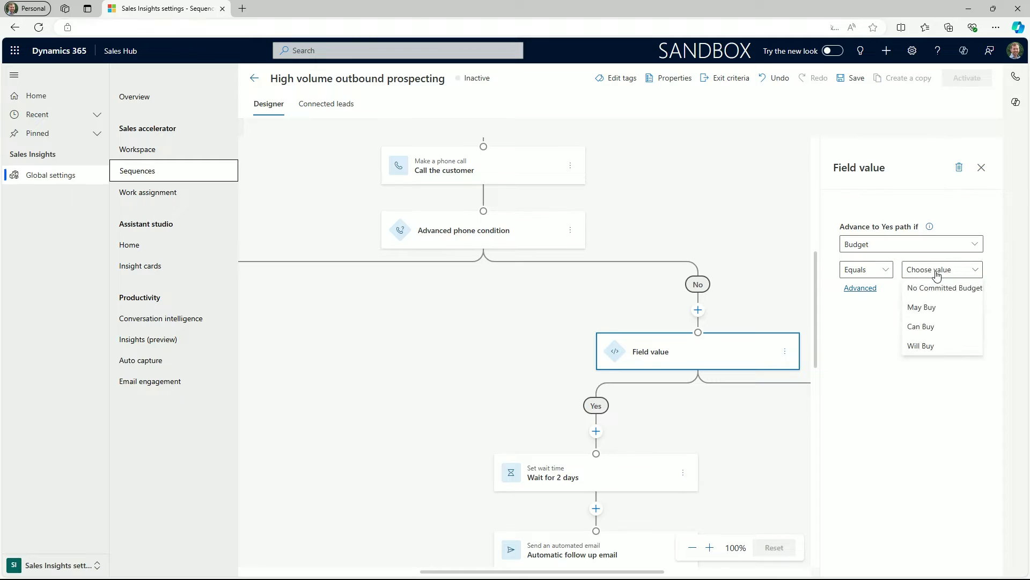
click(921, 307)
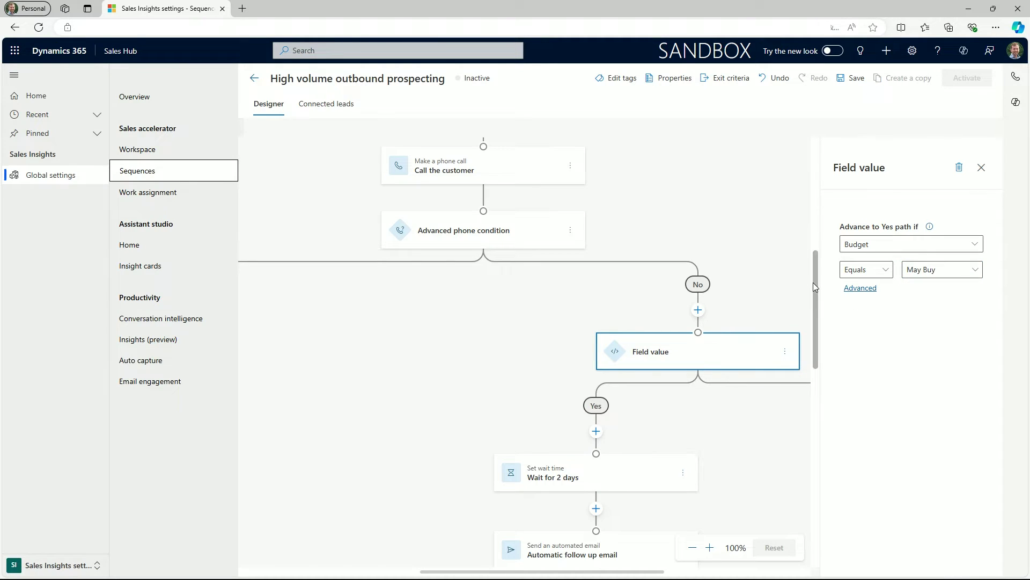
- Add an Update field command step that sets the lead's Sales ready field to No
click(595, 431)
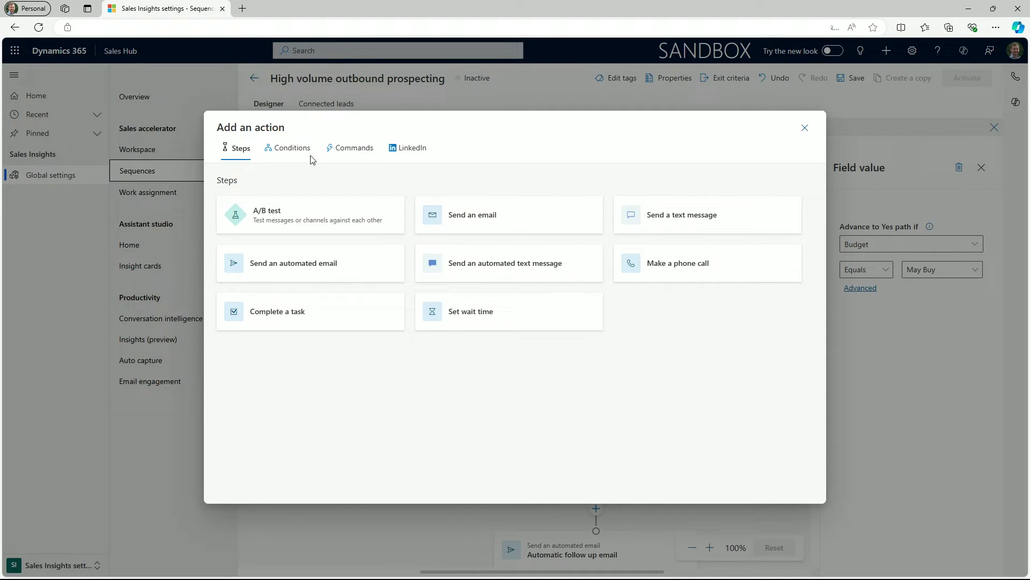
click(294, 154)
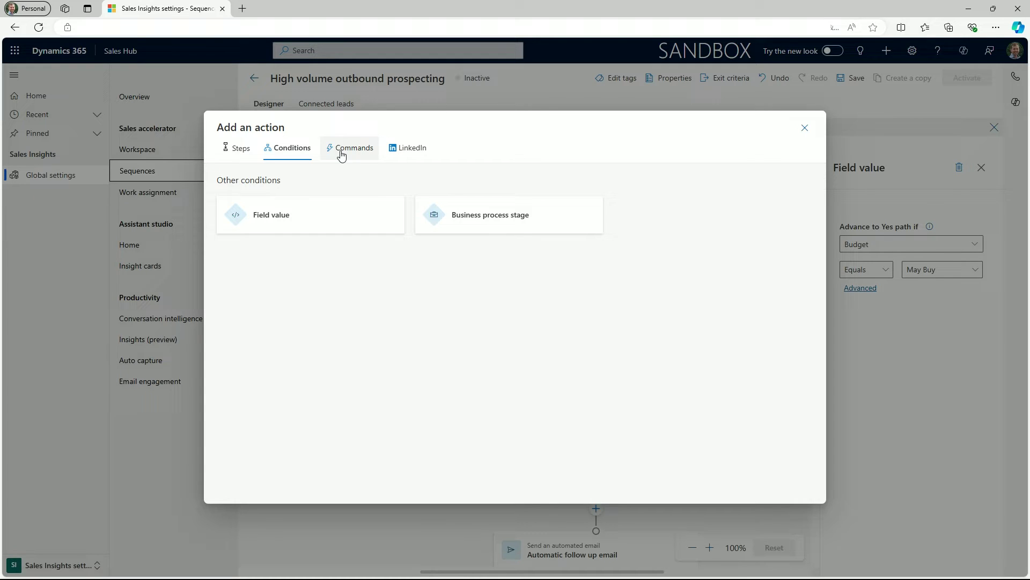
click(341, 155)
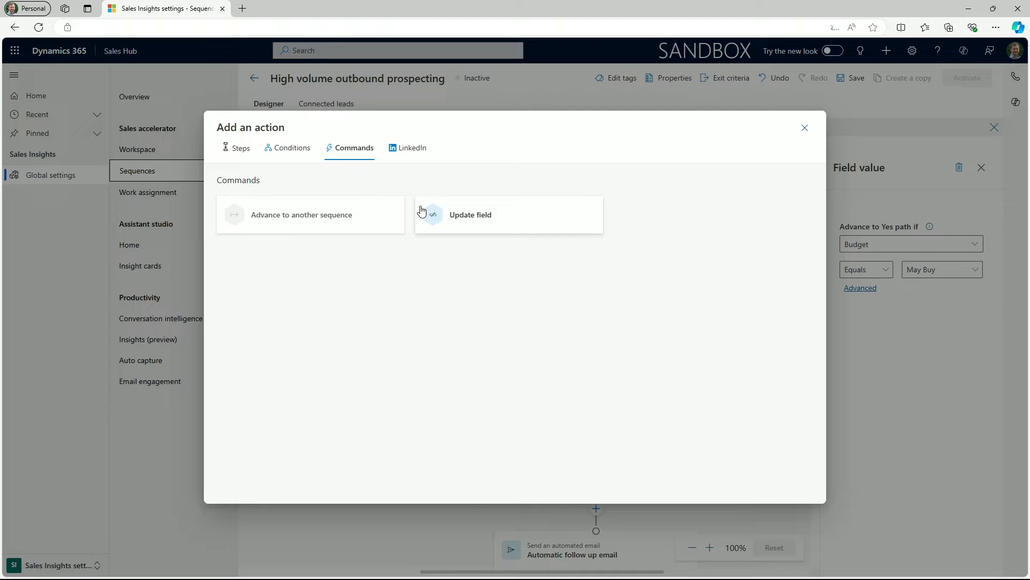
click(450, 219)
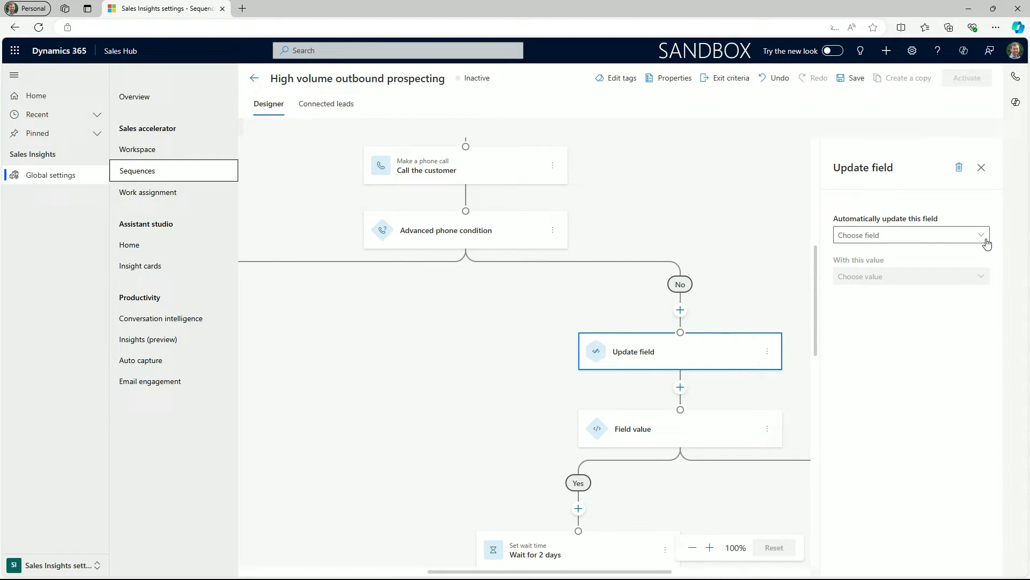
click(982, 235)
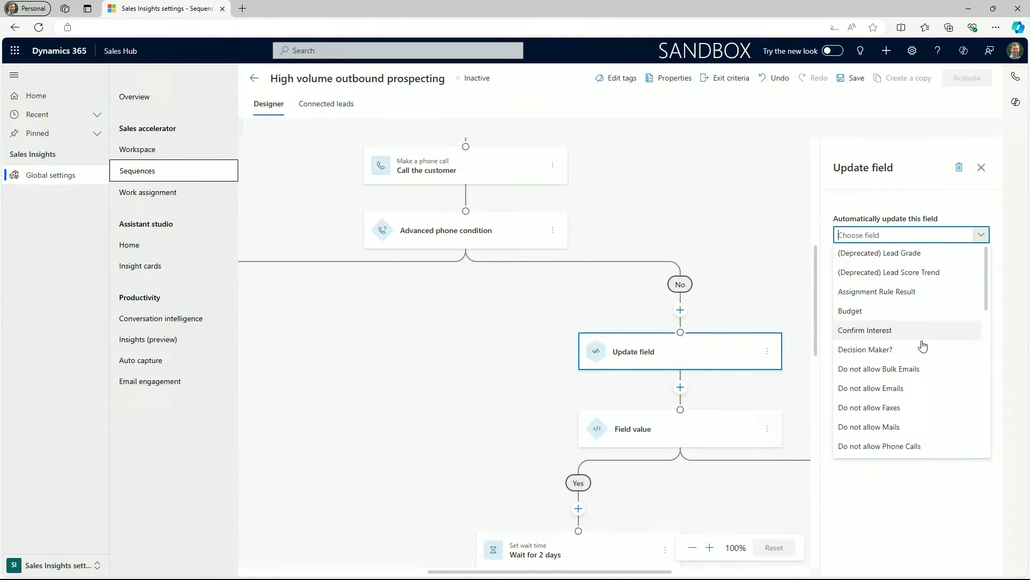
scroll(916, 393, down, 5)
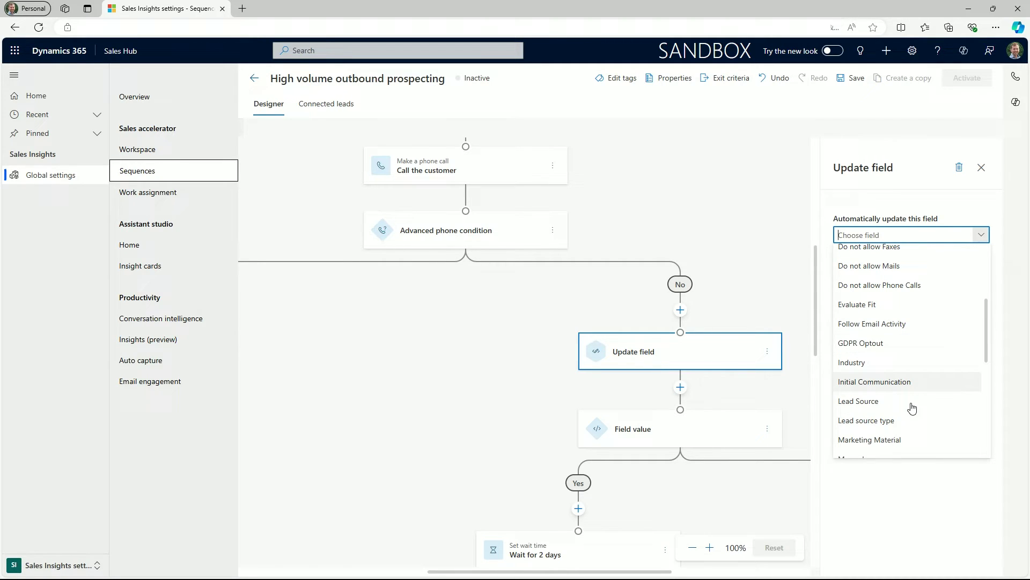
scroll(914, 413, down, 2)
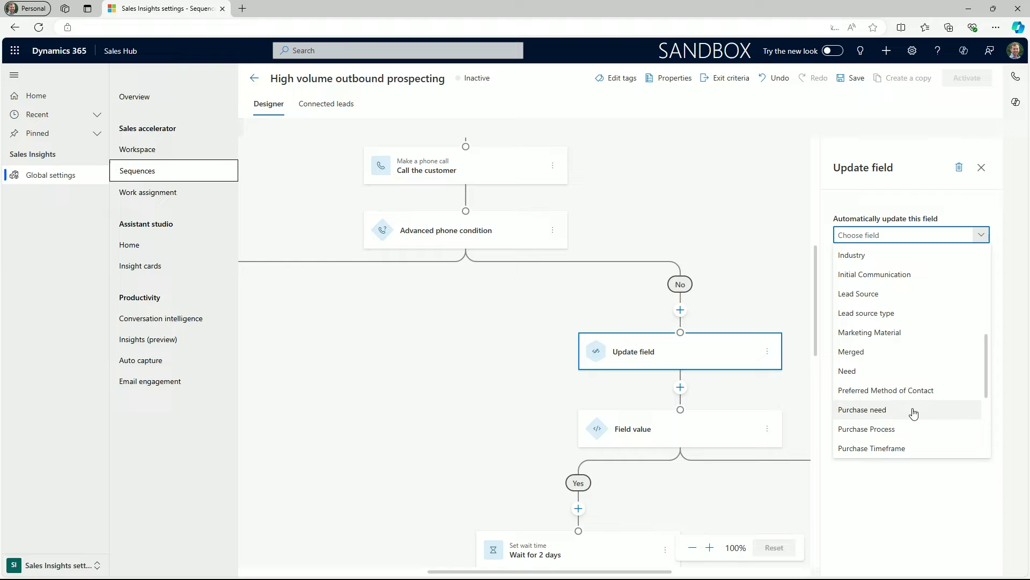
scroll(914, 412, down, 2)
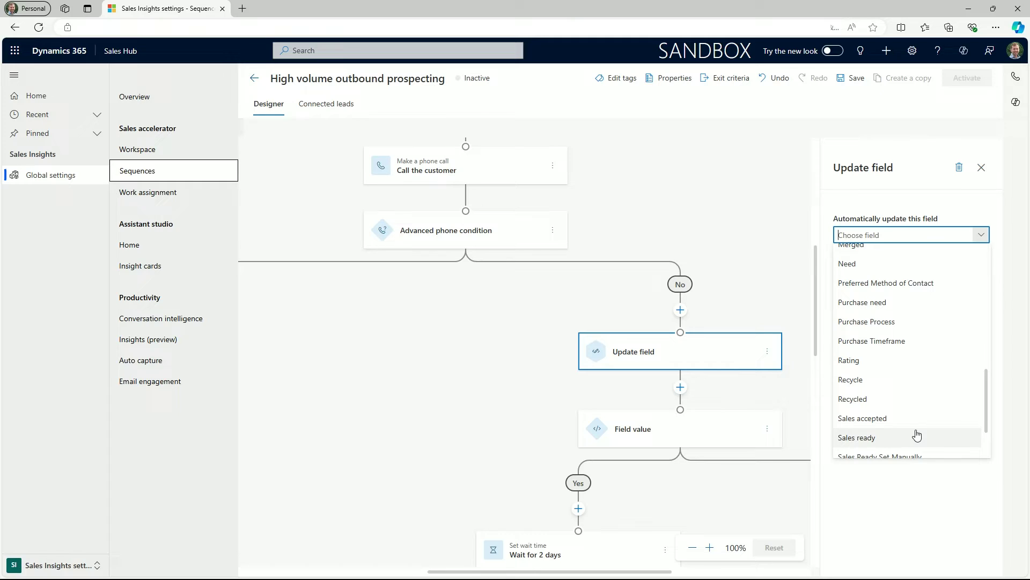
click(918, 436)
click(934, 276)
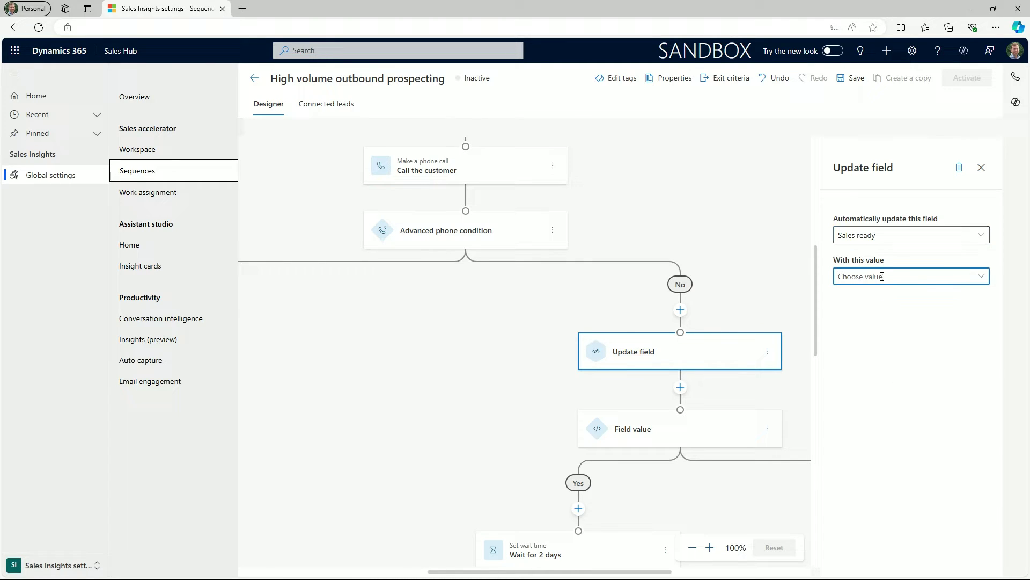
click(982, 278)
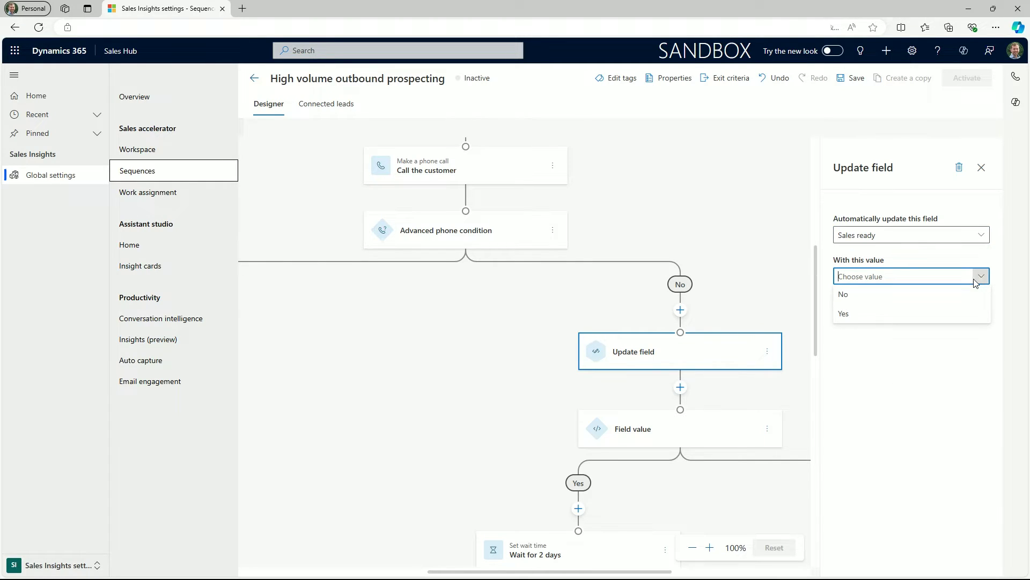
click(923, 301)
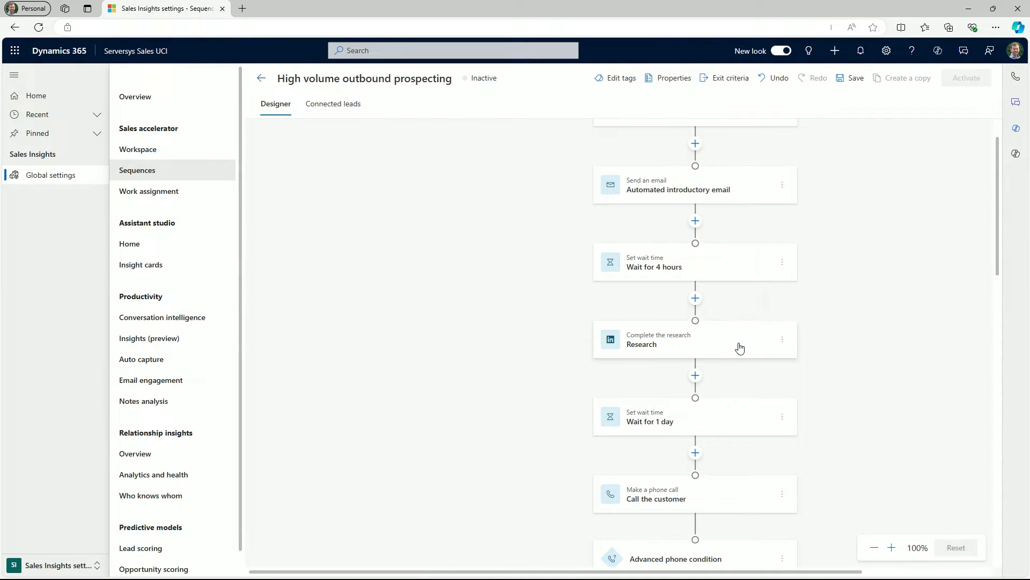
- Insert a LinkedIn Get connected step after Research with the description 'Find a so'
click(749, 338)
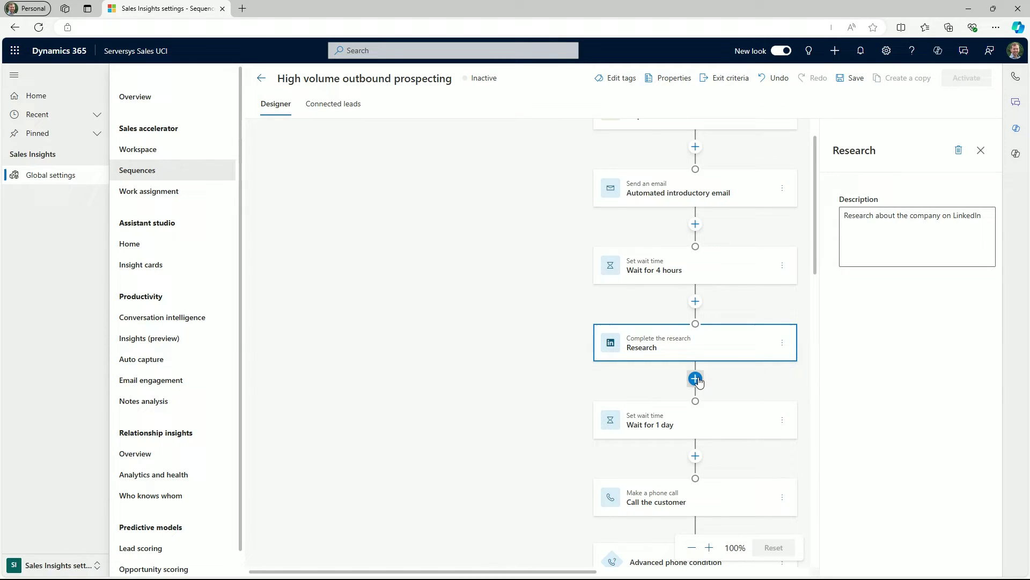
click(694, 377)
click(411, 153)
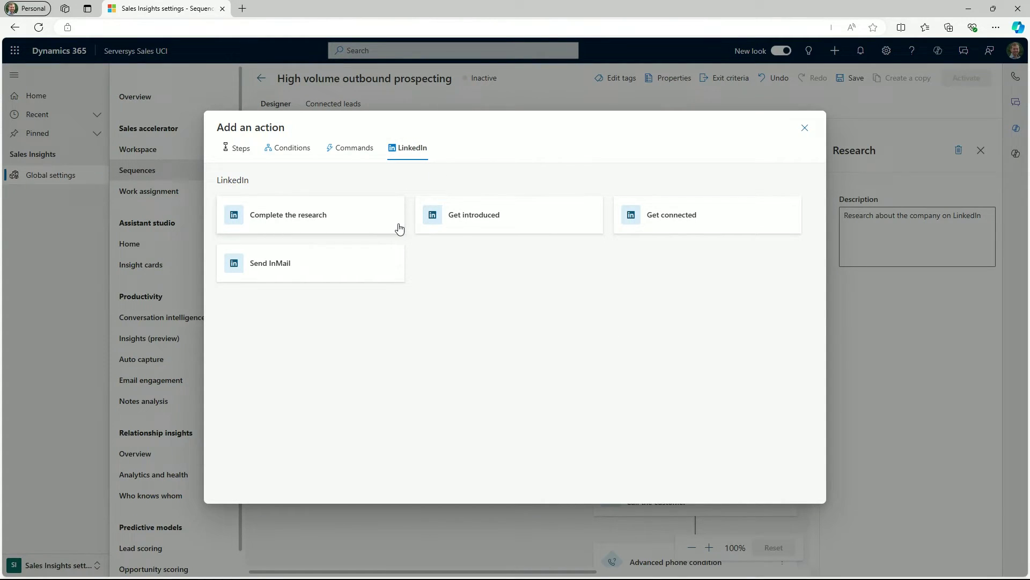
click(645, 221)
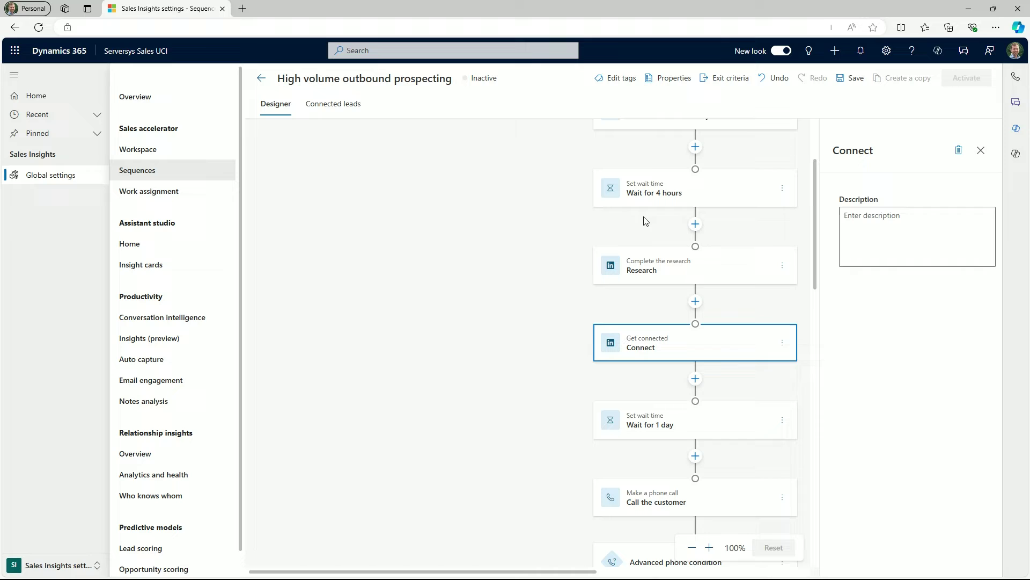
click(884, 240)
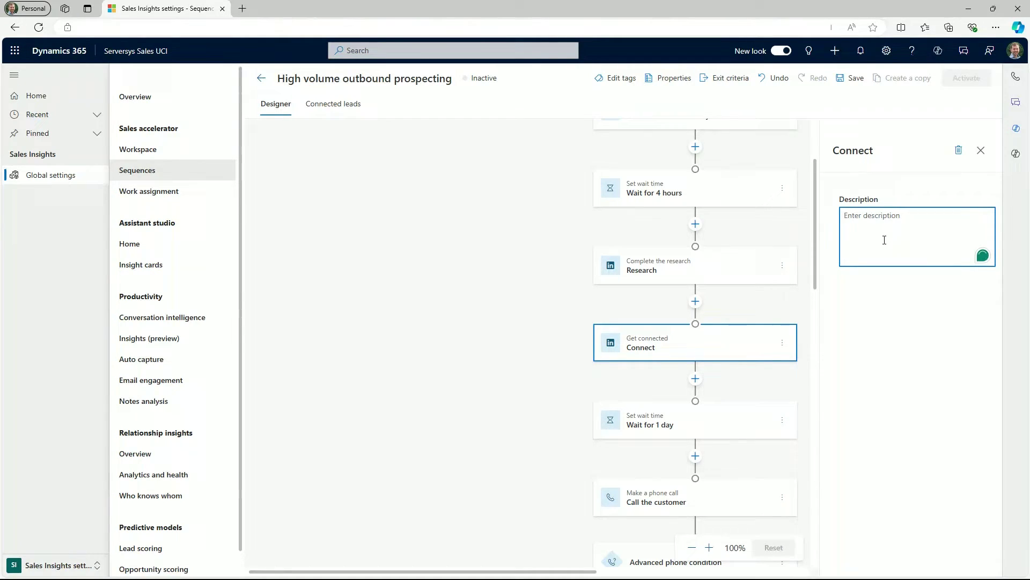
text(Find a solution to contact the prospect.)
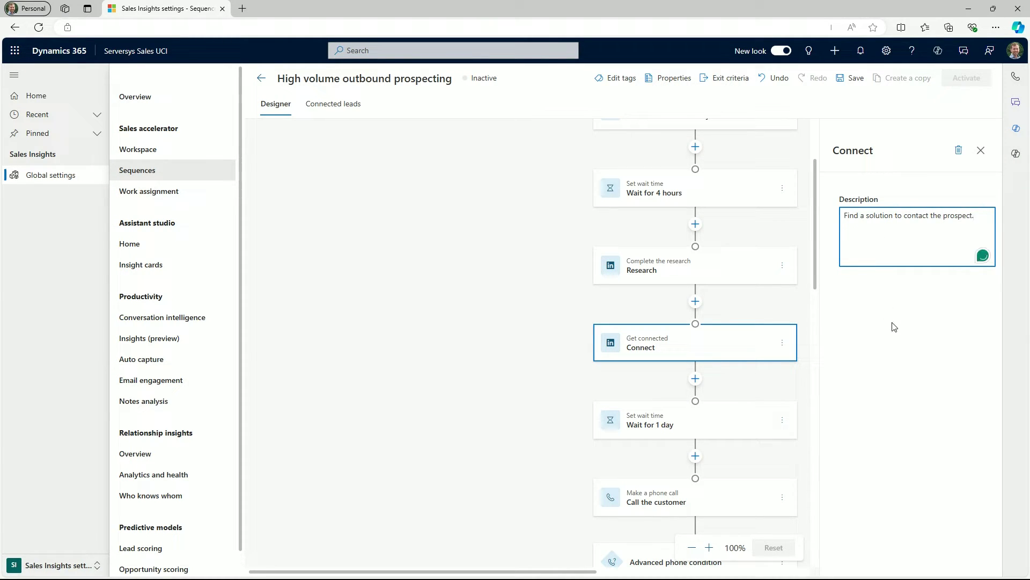
click(894, 326)
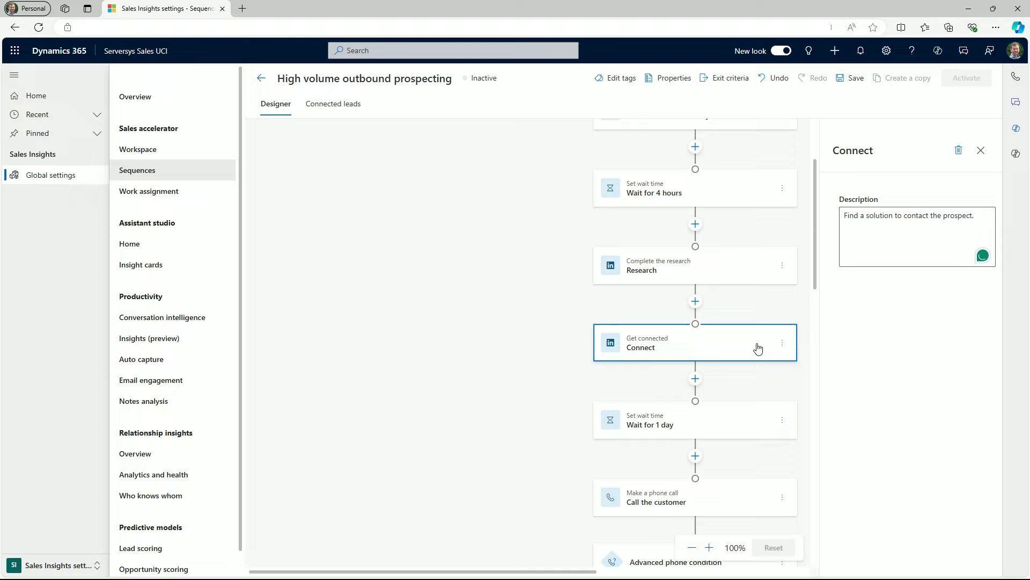
- Add a LinkedIn Send InMail step after Connect, described 'Send the prospect an email introducing solution.'
click(696, 378)
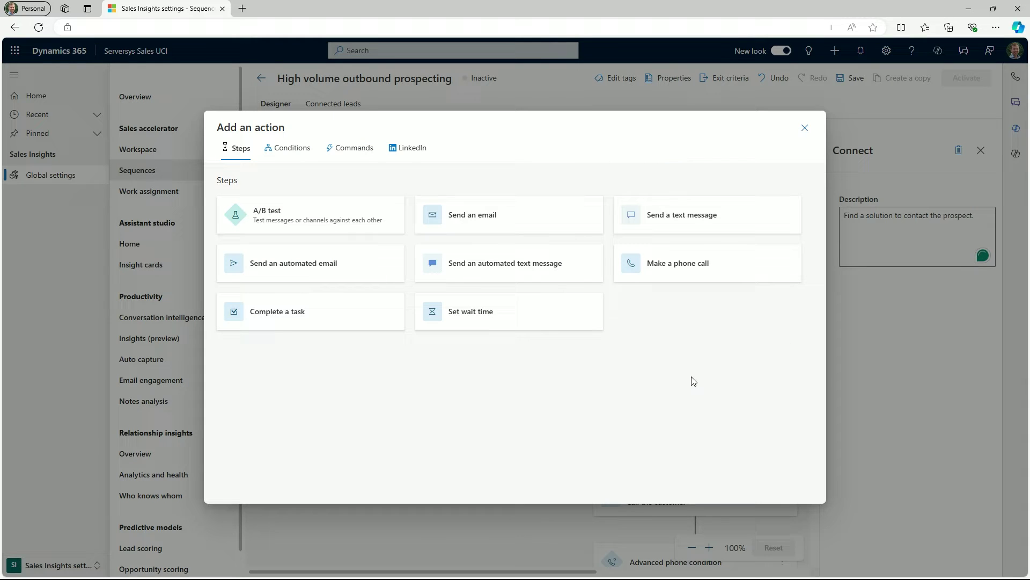
click(425, 157)
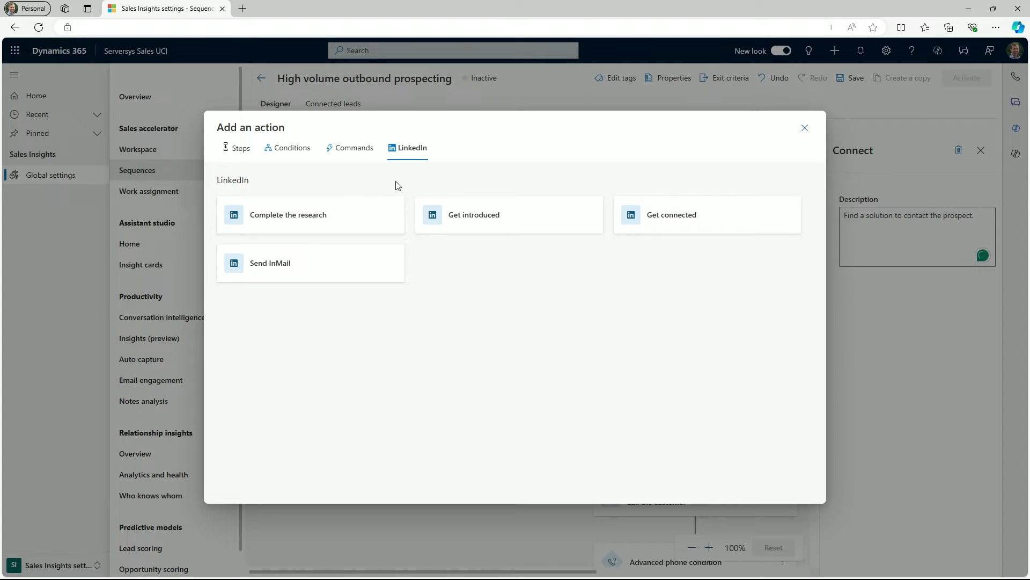
click(349, 268)
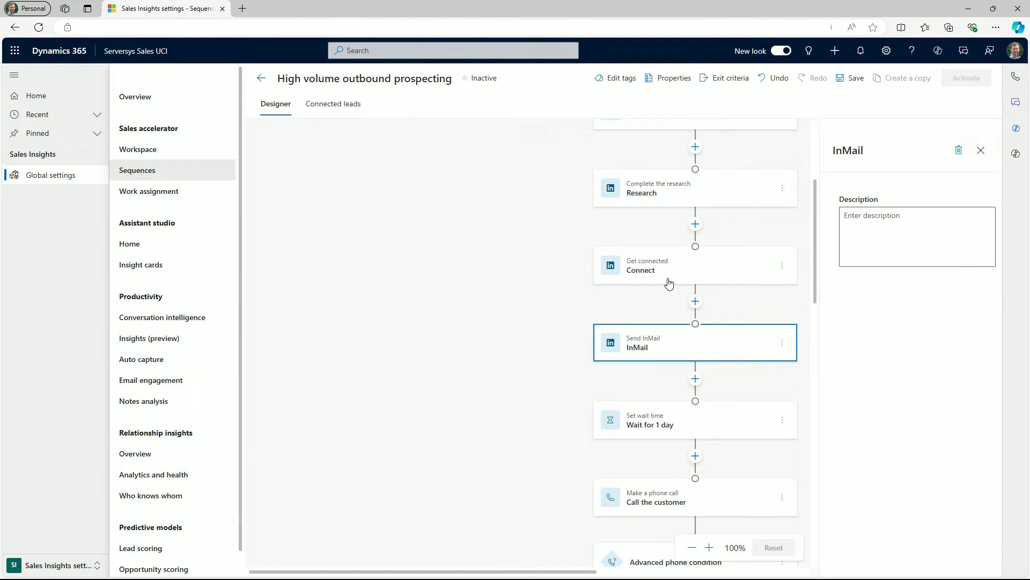
click(927, 225)
text(Send the pros)
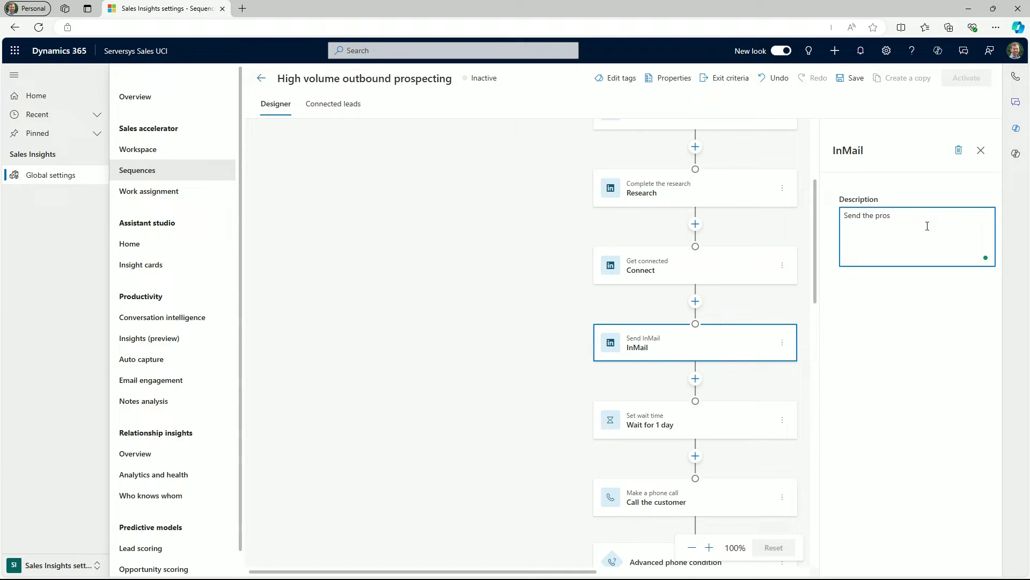
text(pect an email introducing solution.)
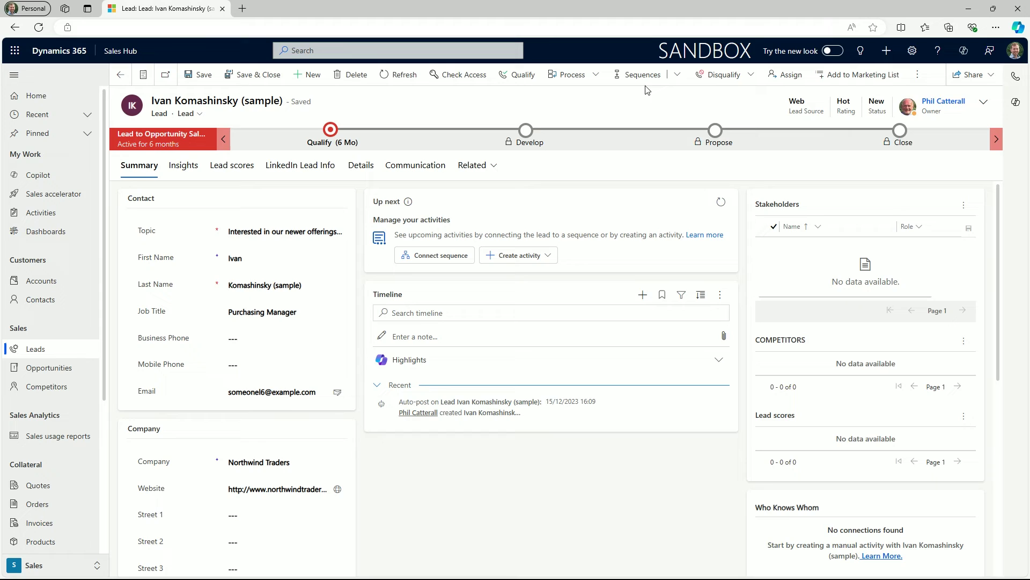
- Connect the lead to the High volume outbound prospecting sequence and confirm the listed seller
click(678, 80)
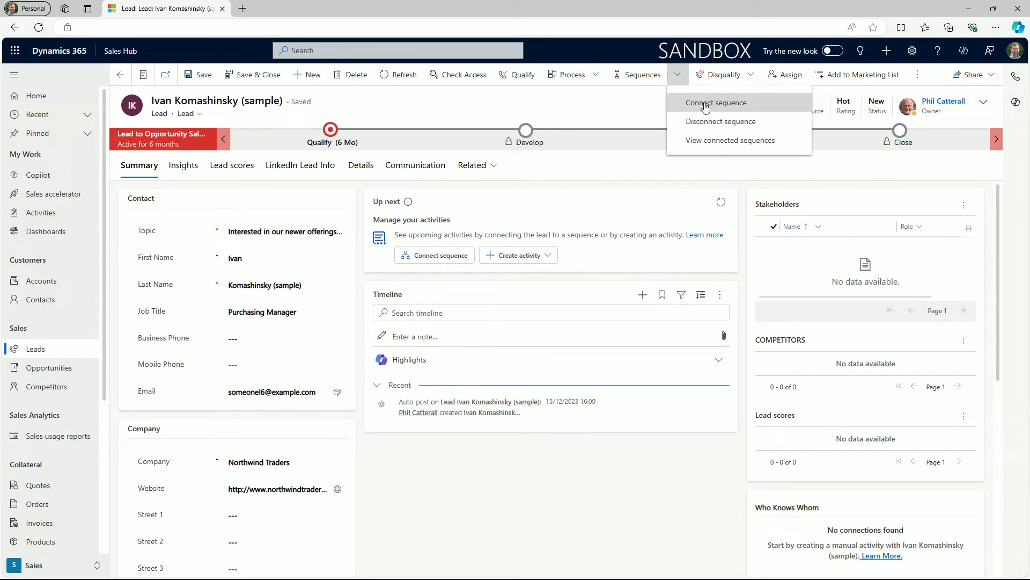
click(705, 104)
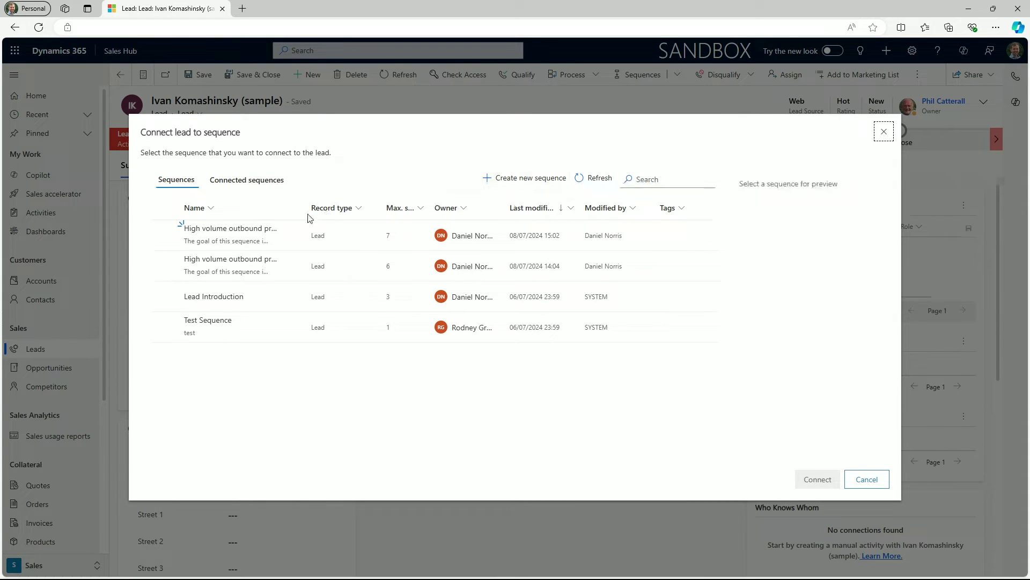
click(263, 235)
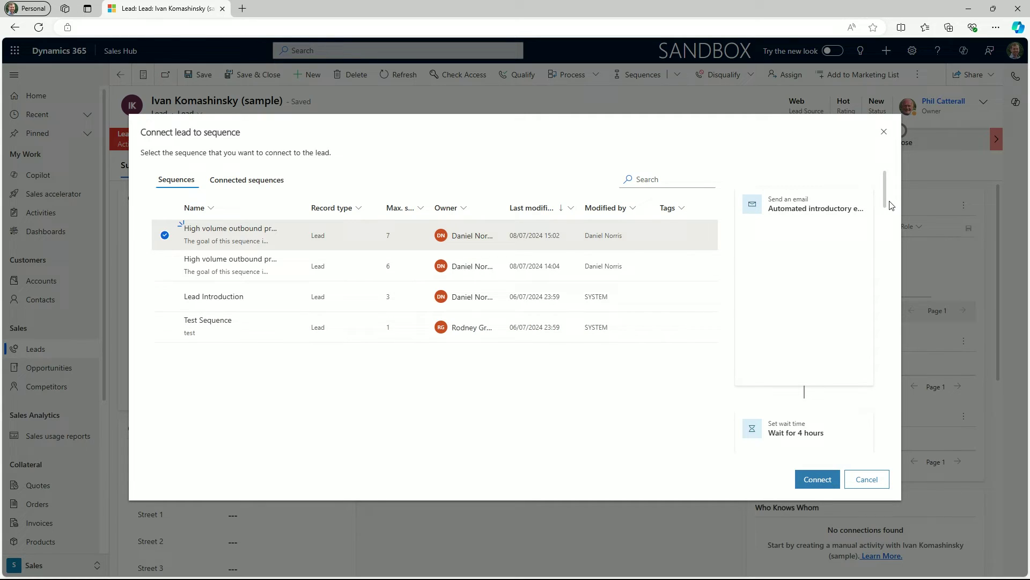
drag(887, 201, 870, 339)
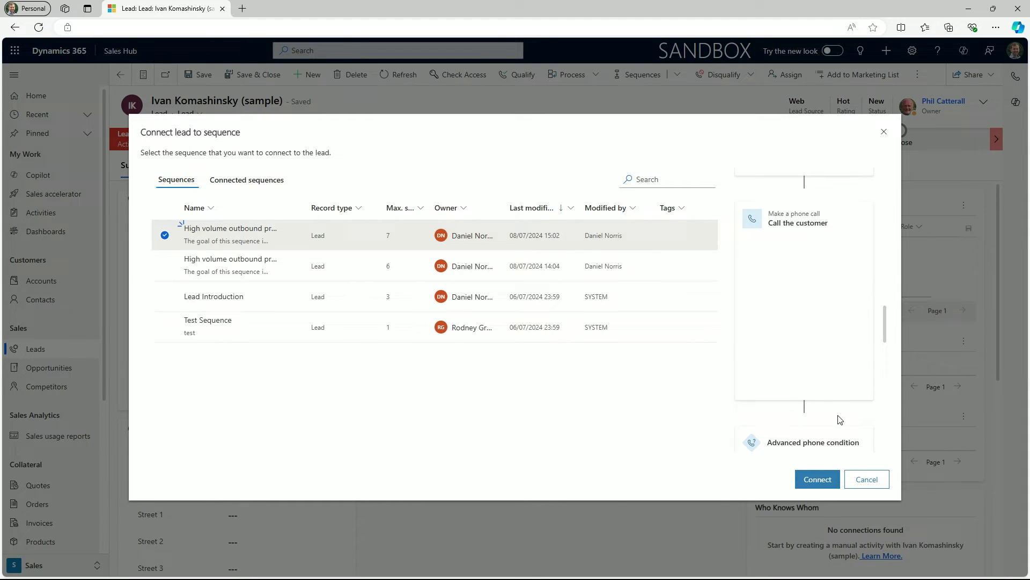
click(821, 479)
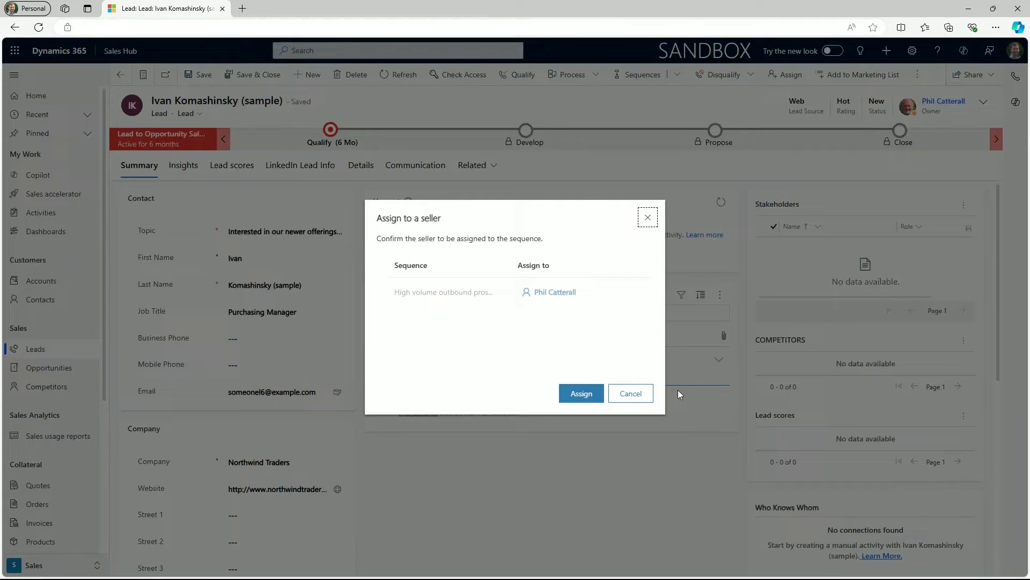
click(579, 399)
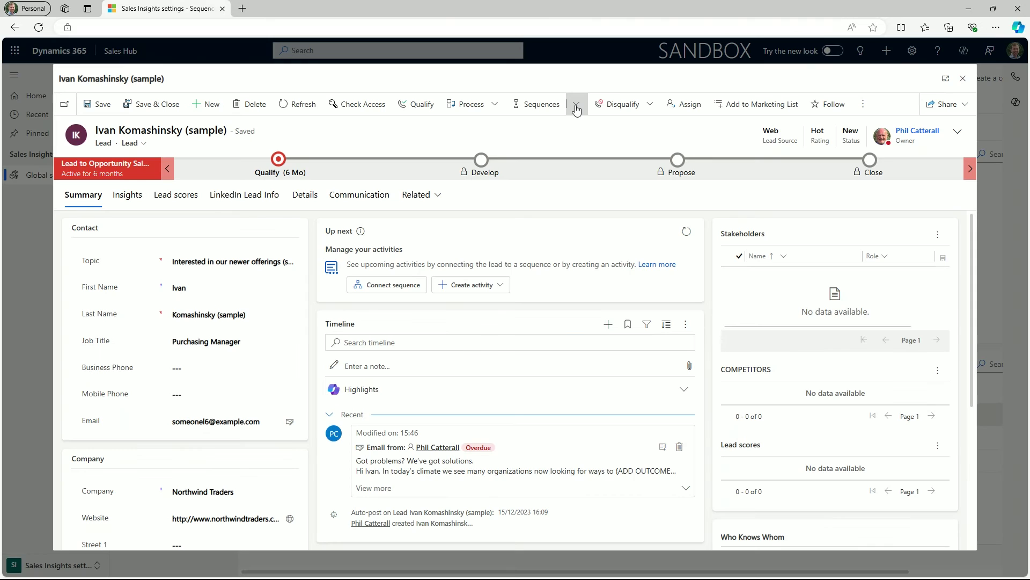
- Also connect the lead to Lead Introduction, then confirm it lists both sequences (0/3 and 0/7)
click(576, 104)
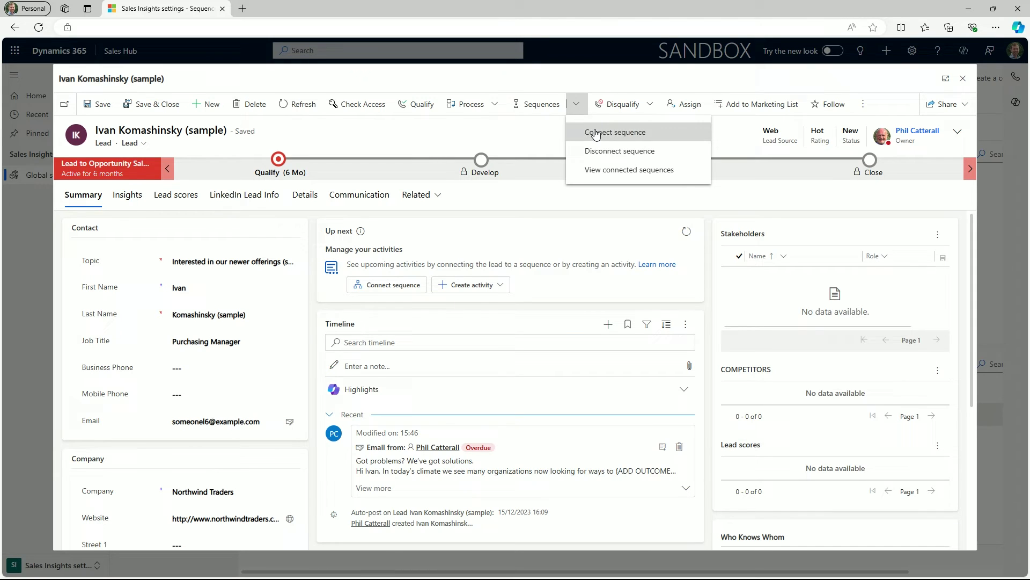
click(595, 133)
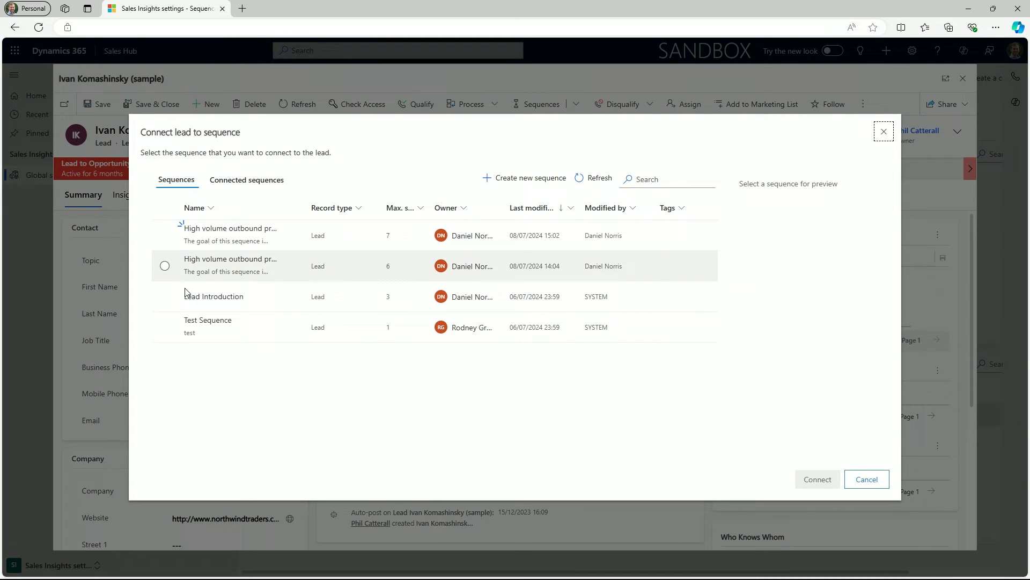
click(165, 298)
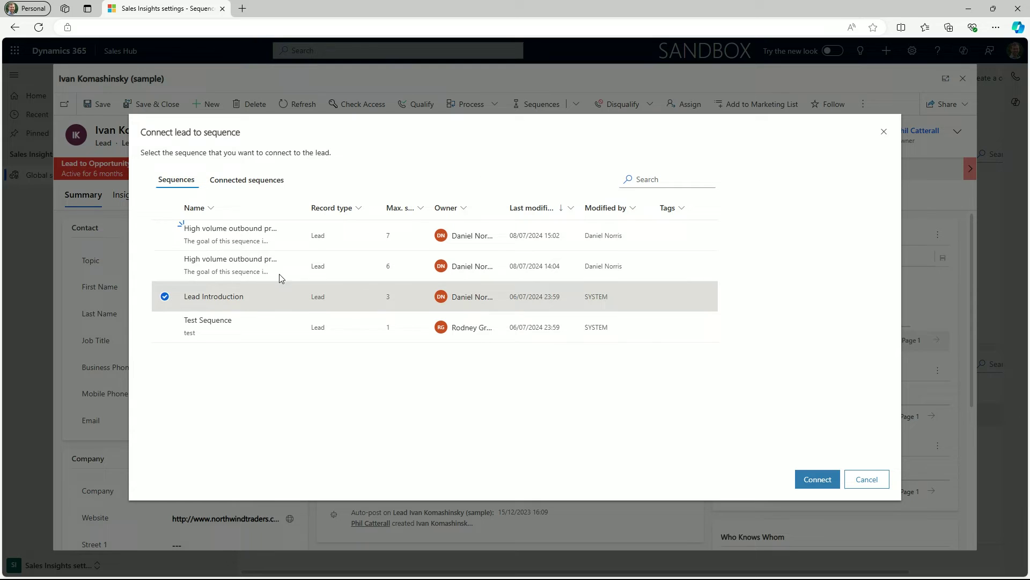
click(817, 480)
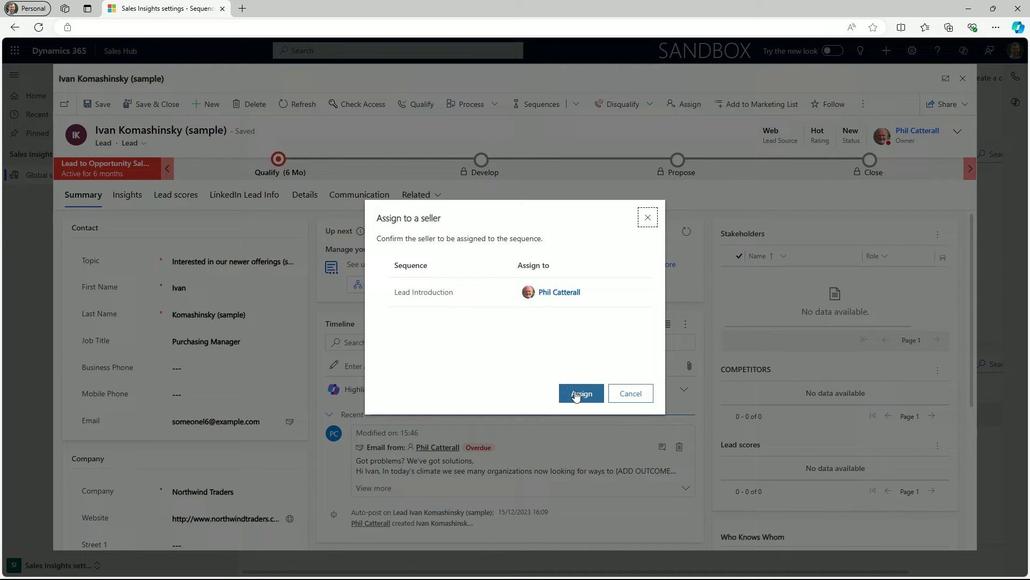
click(576, 394)
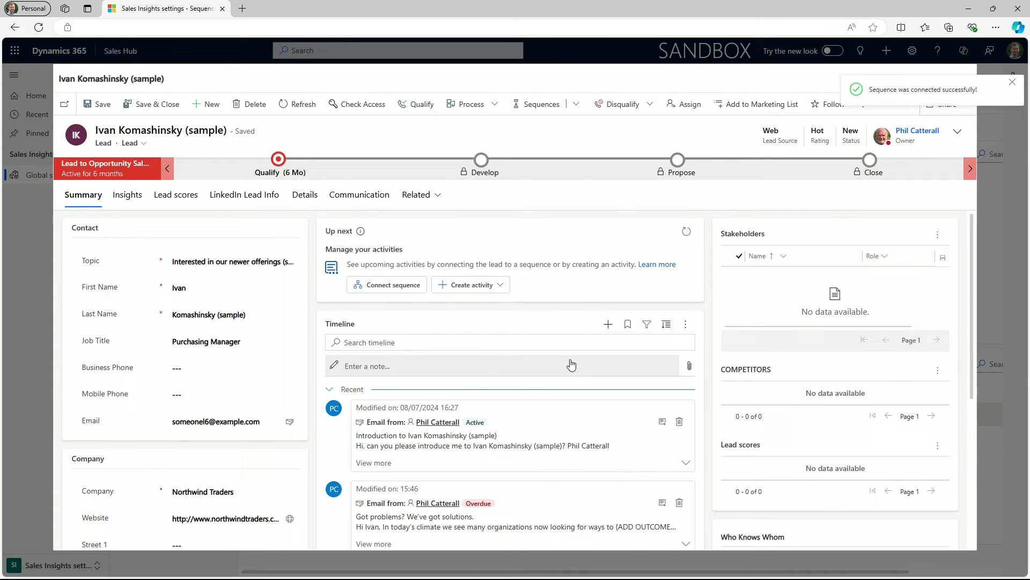
click(576, 104)
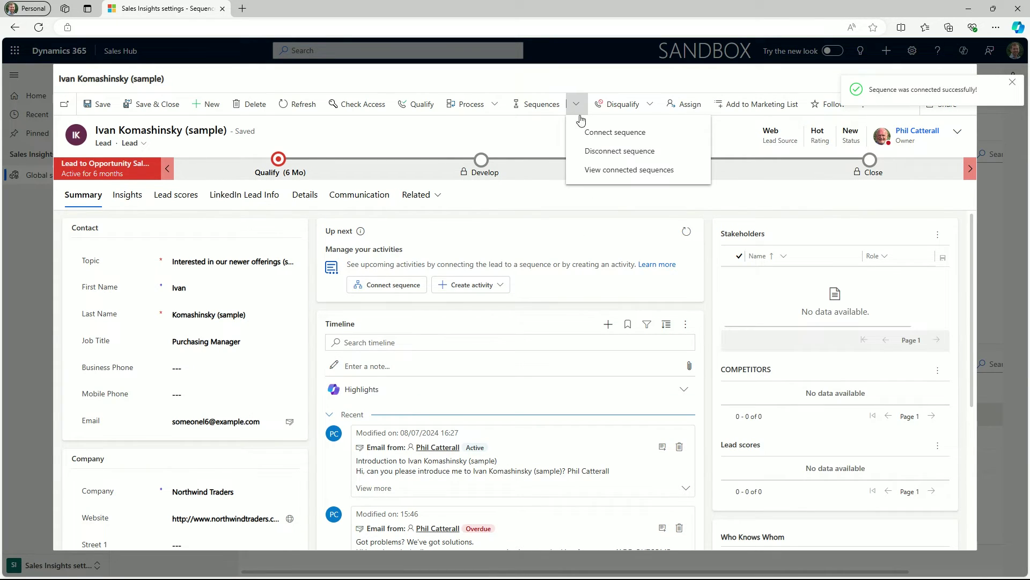
click(593, 170)
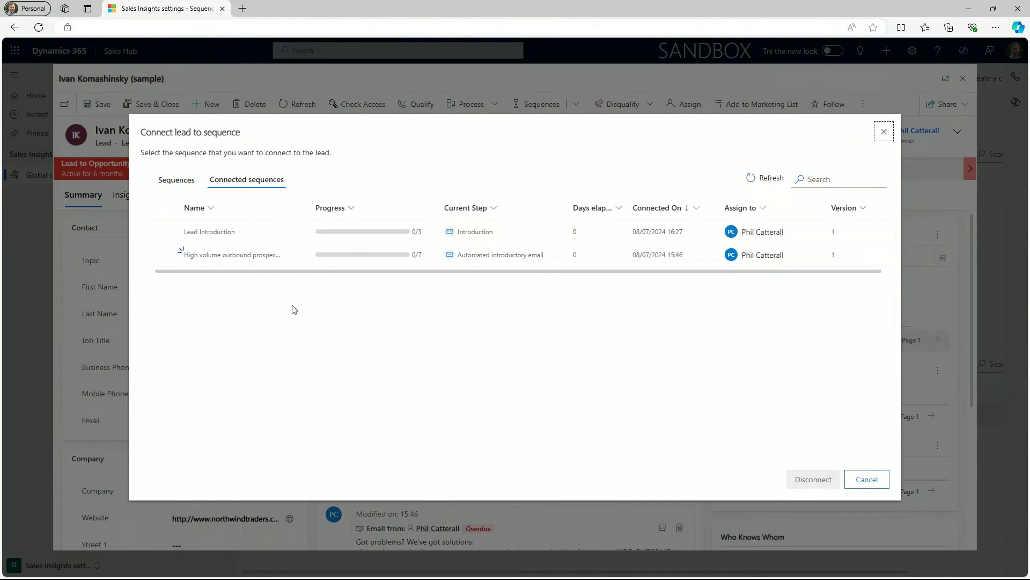
- Connect the lead to the second High volume outbound prospecting sequence in the list
key(Escape)
click(576, 103)
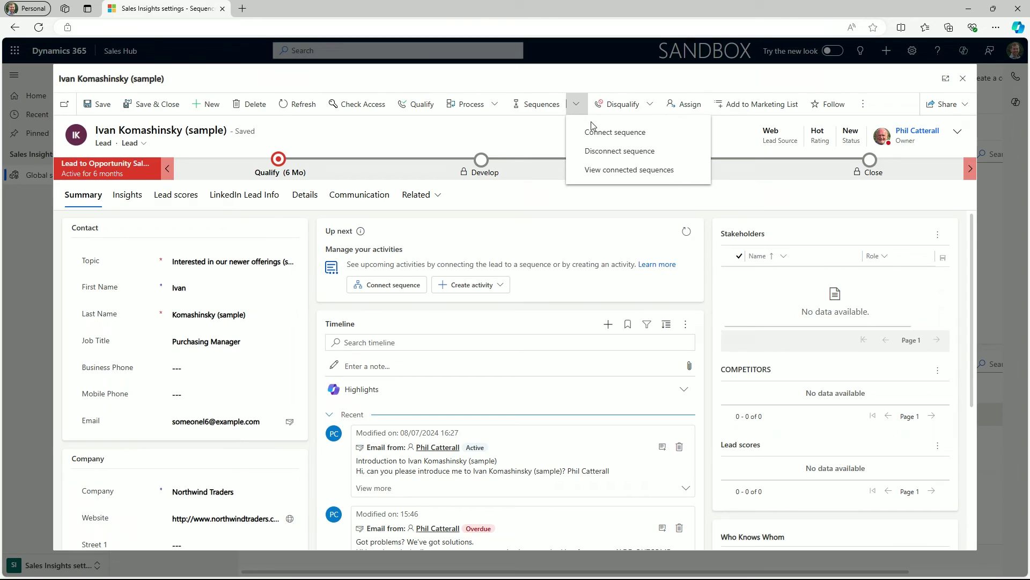
click(599, 133)
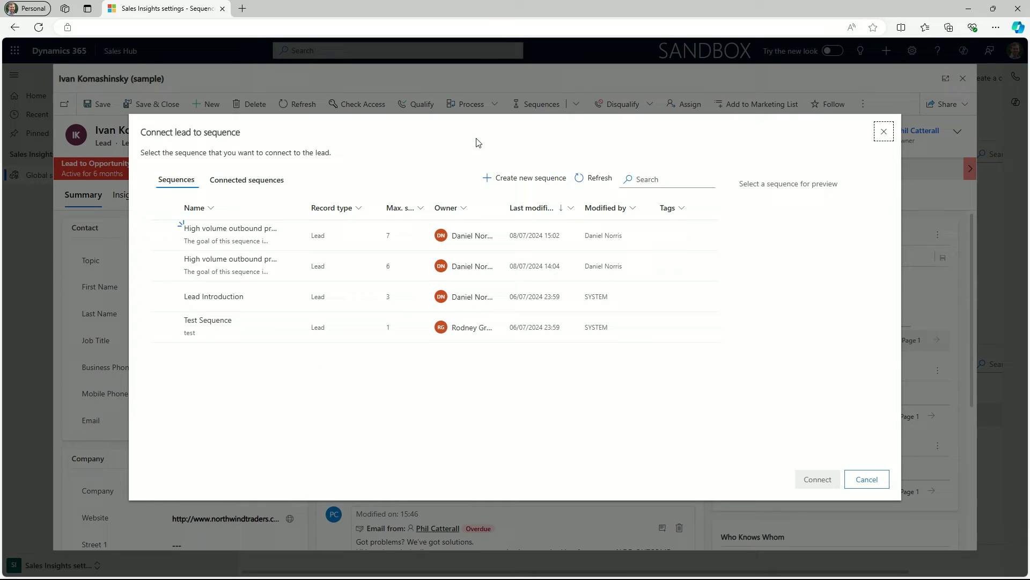
click(246, 263)
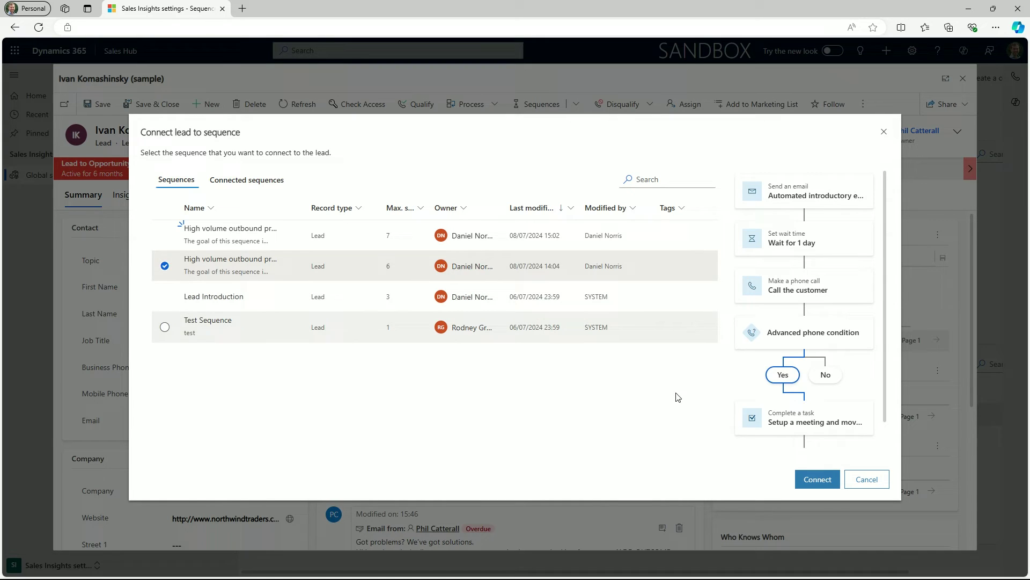
click(810, 479)
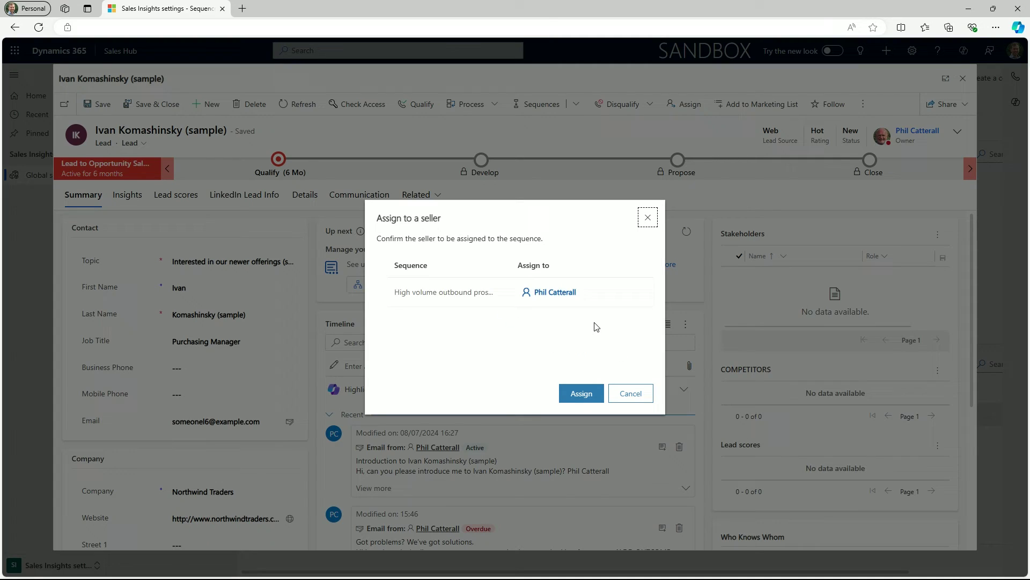
- Assign the connection to another seller found by name, then return to the connected leads page
click(591, 292)
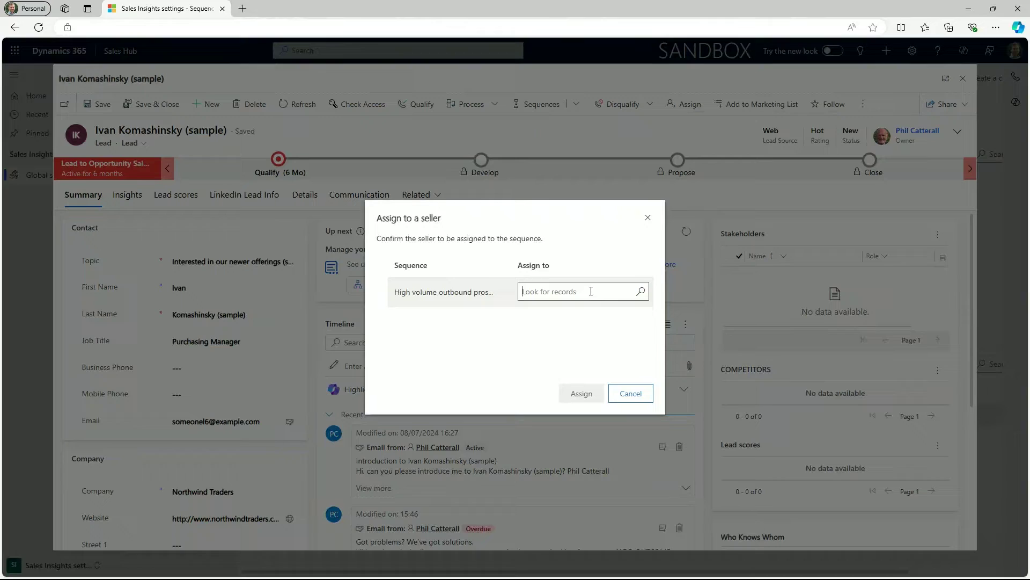
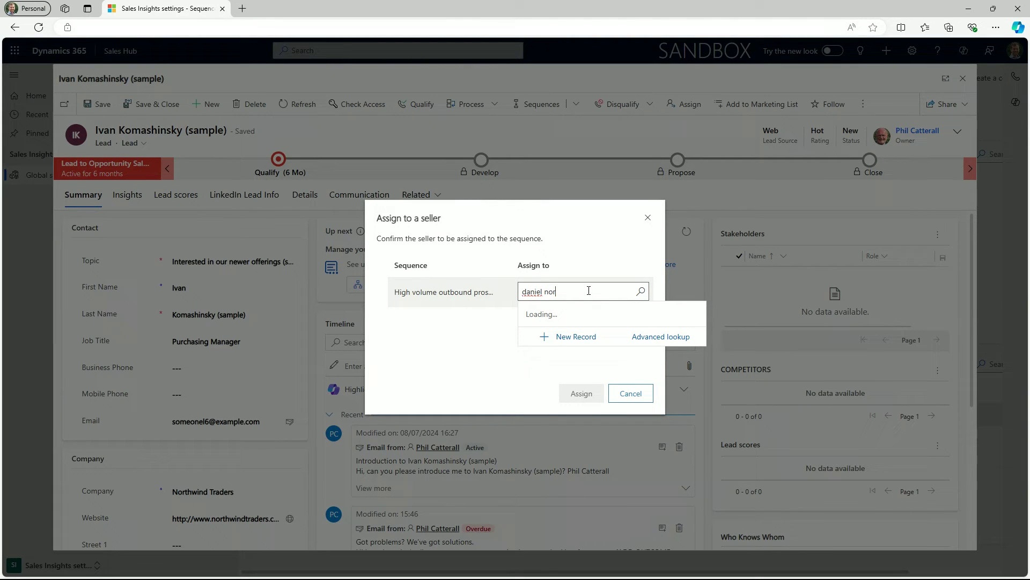
click(564, 339)
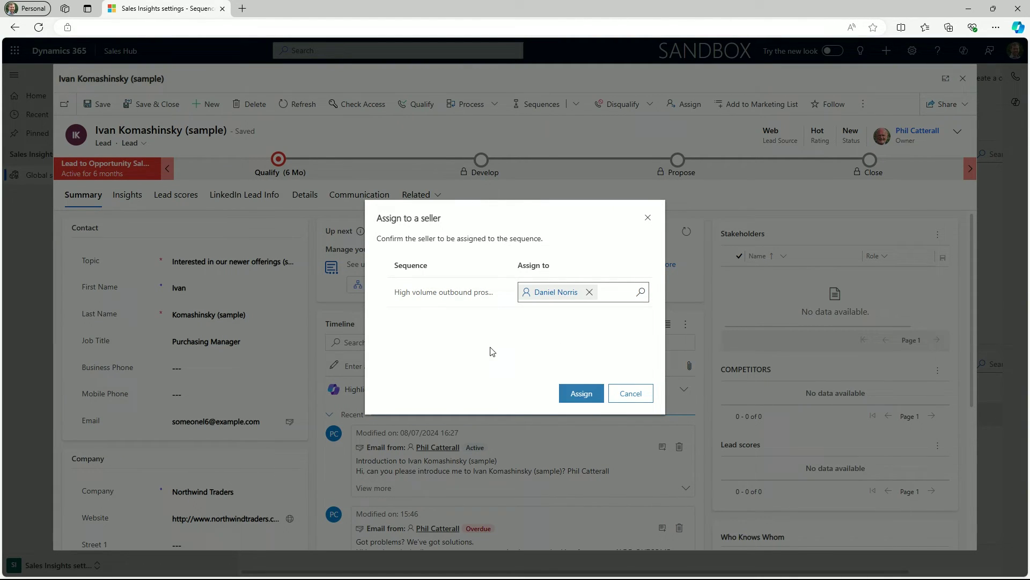
click(577, 392)
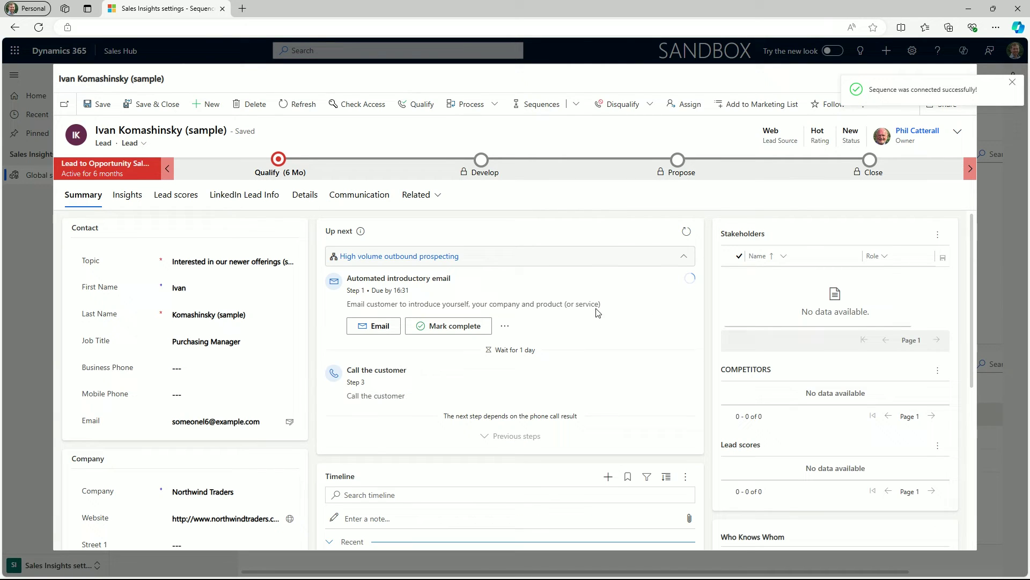
key(alt+Left)
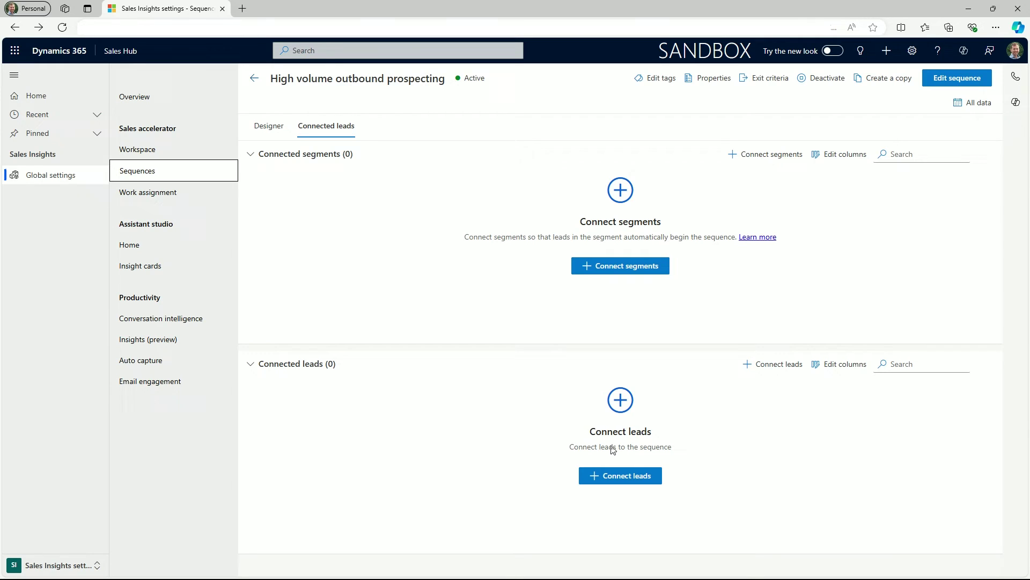
- Select all ten open leads in the Connect leads list and connect them to the sequence
click(636, 477)
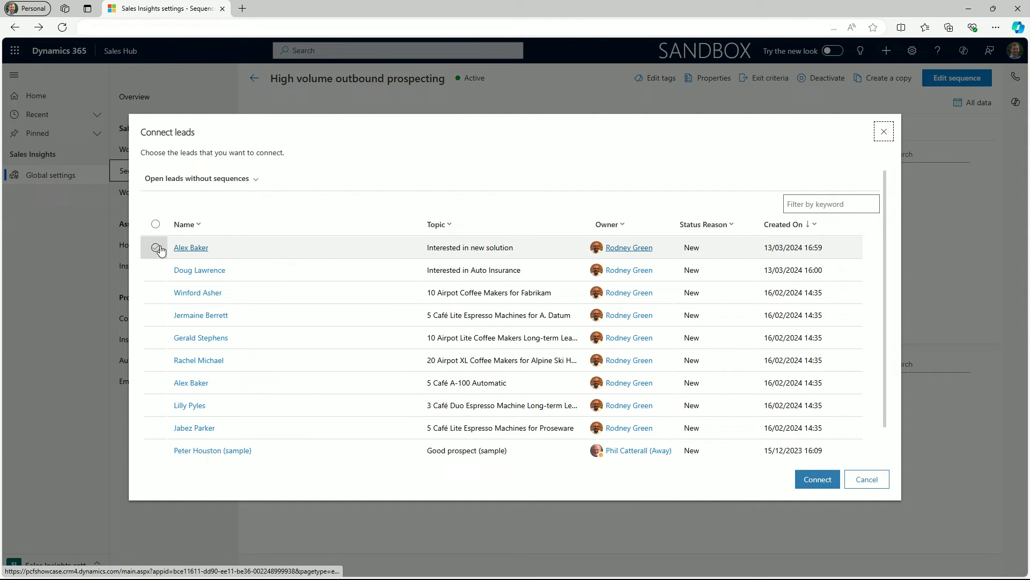
click(155, 247)
click(156, 269)
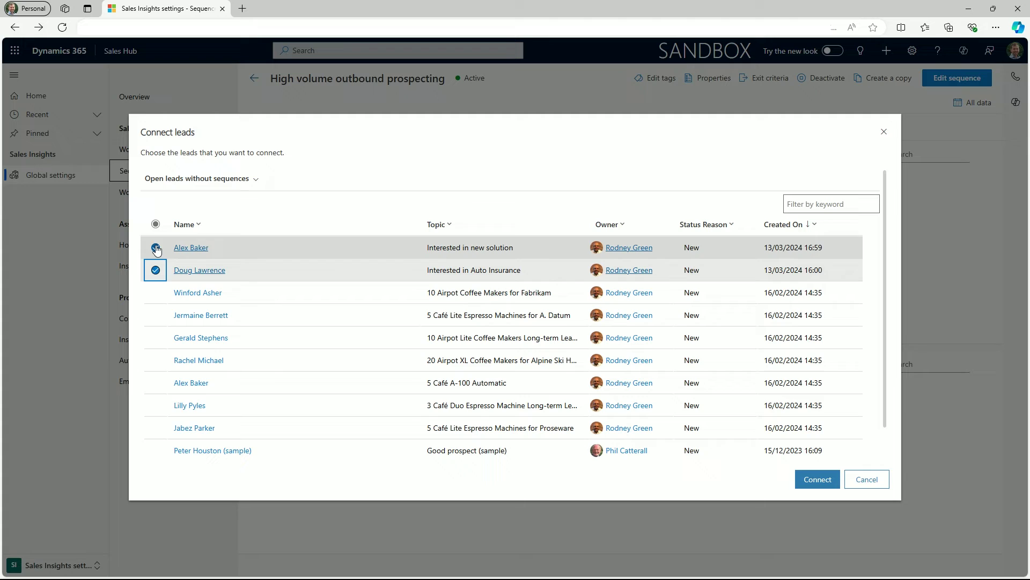
click(155, 224)
click(155, 224)
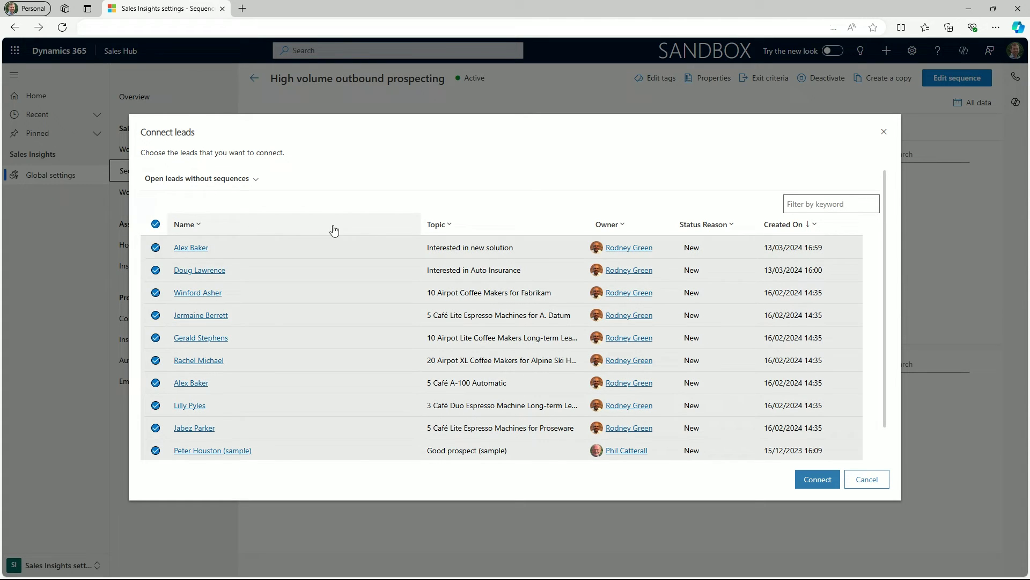
click(797, 478)
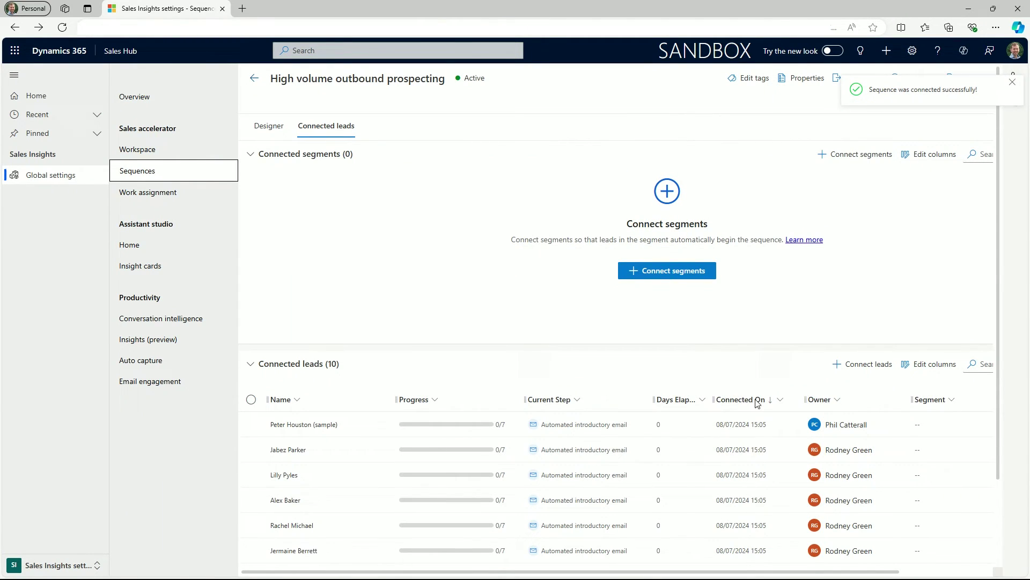
scroll(757, 402, down, 2)
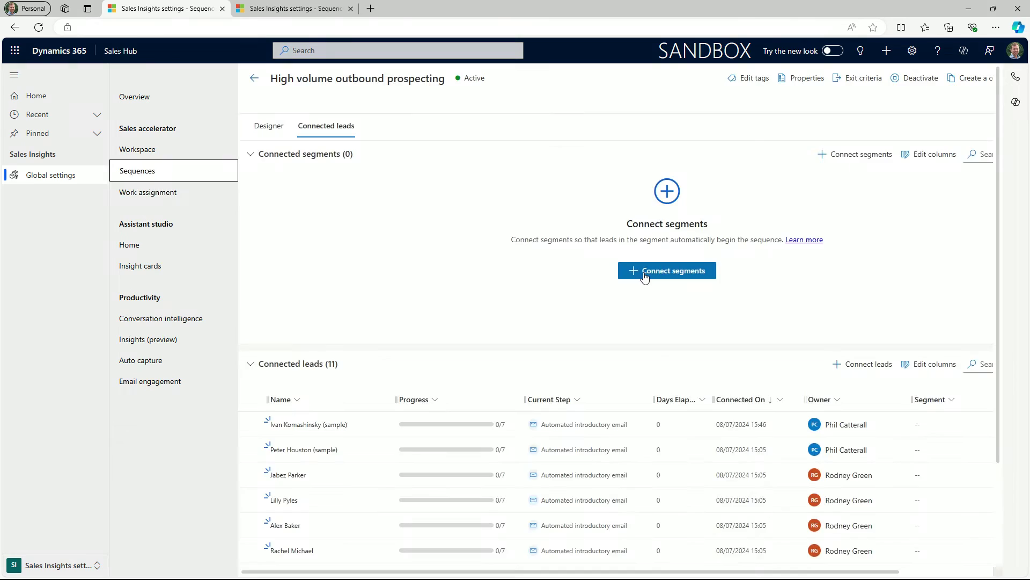
- Open the segment list for connecting and preview the leads in the default segment
click(650, 272)
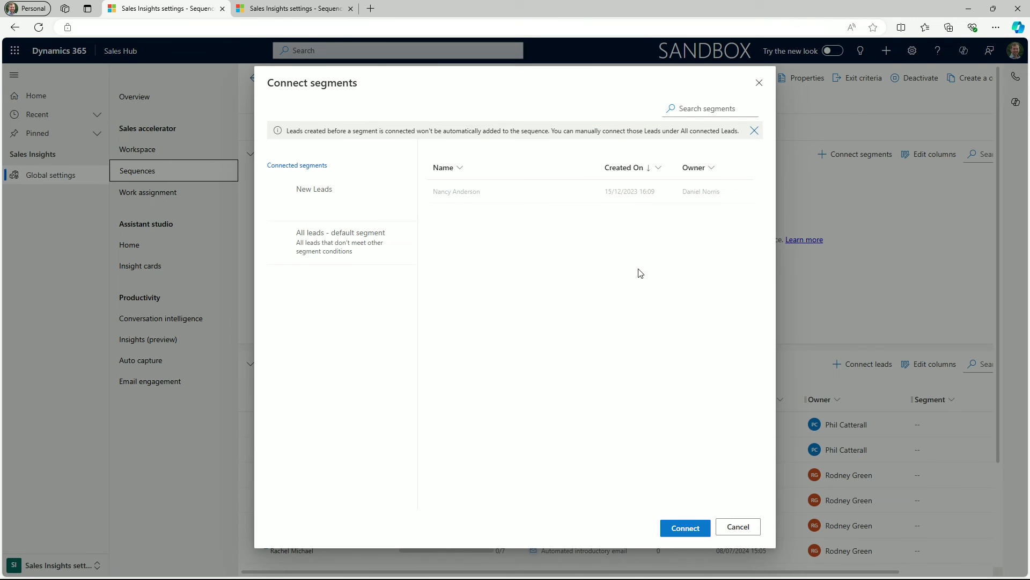
click(413, 226)
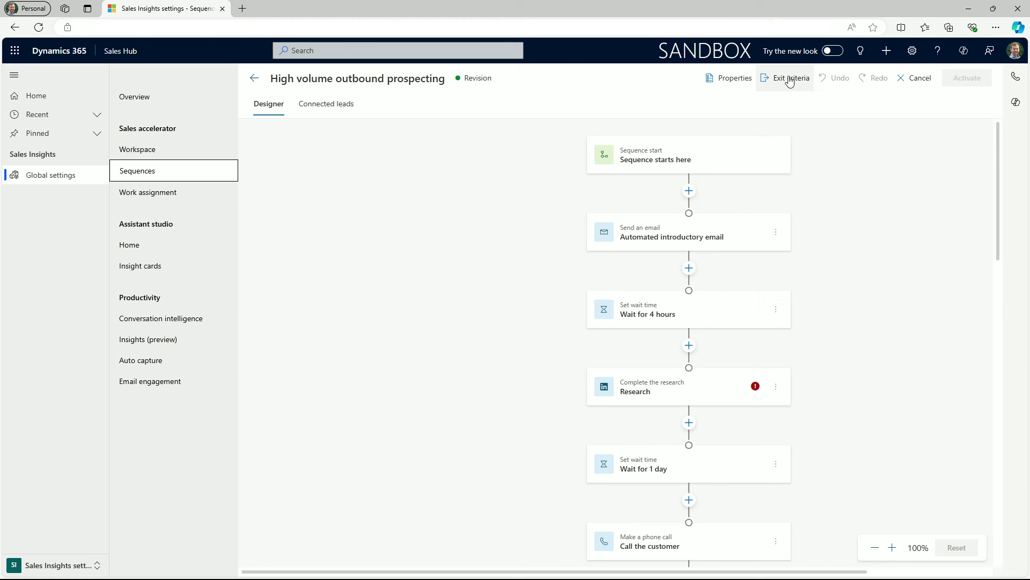
- Turn on Exit a sequence so records disconnect when a customer replies to any email
click(790, 81)
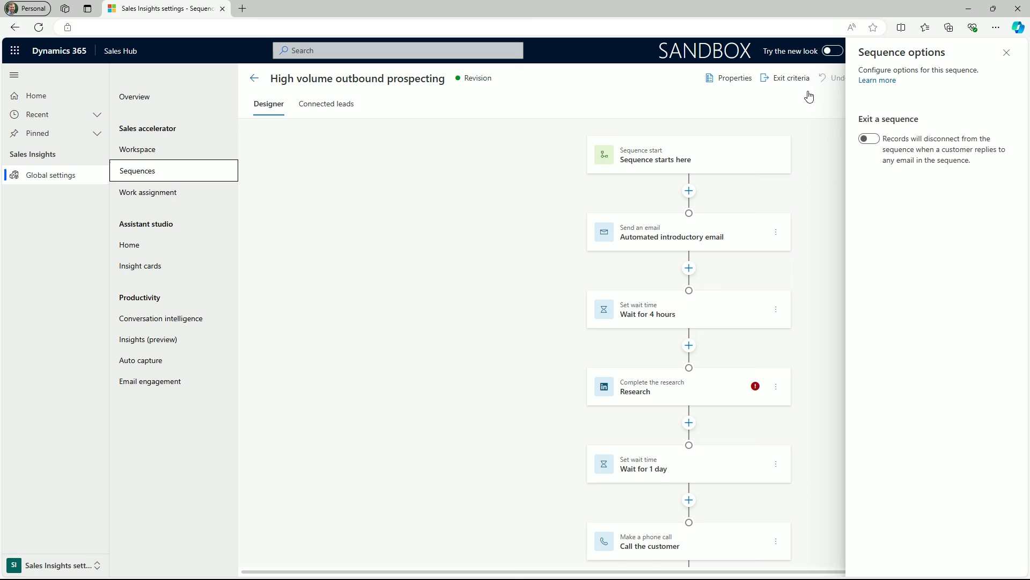
click(869, 140)
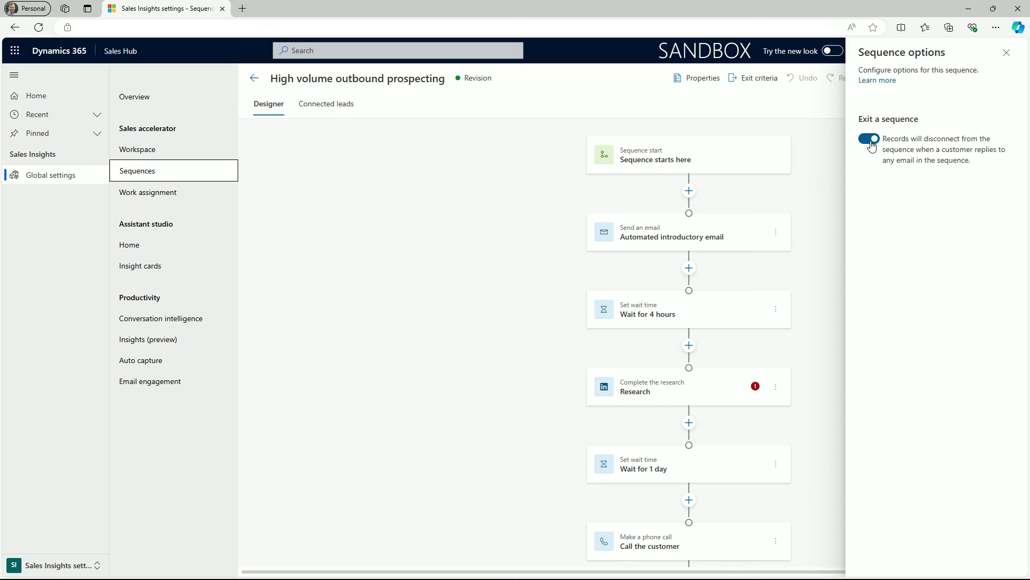